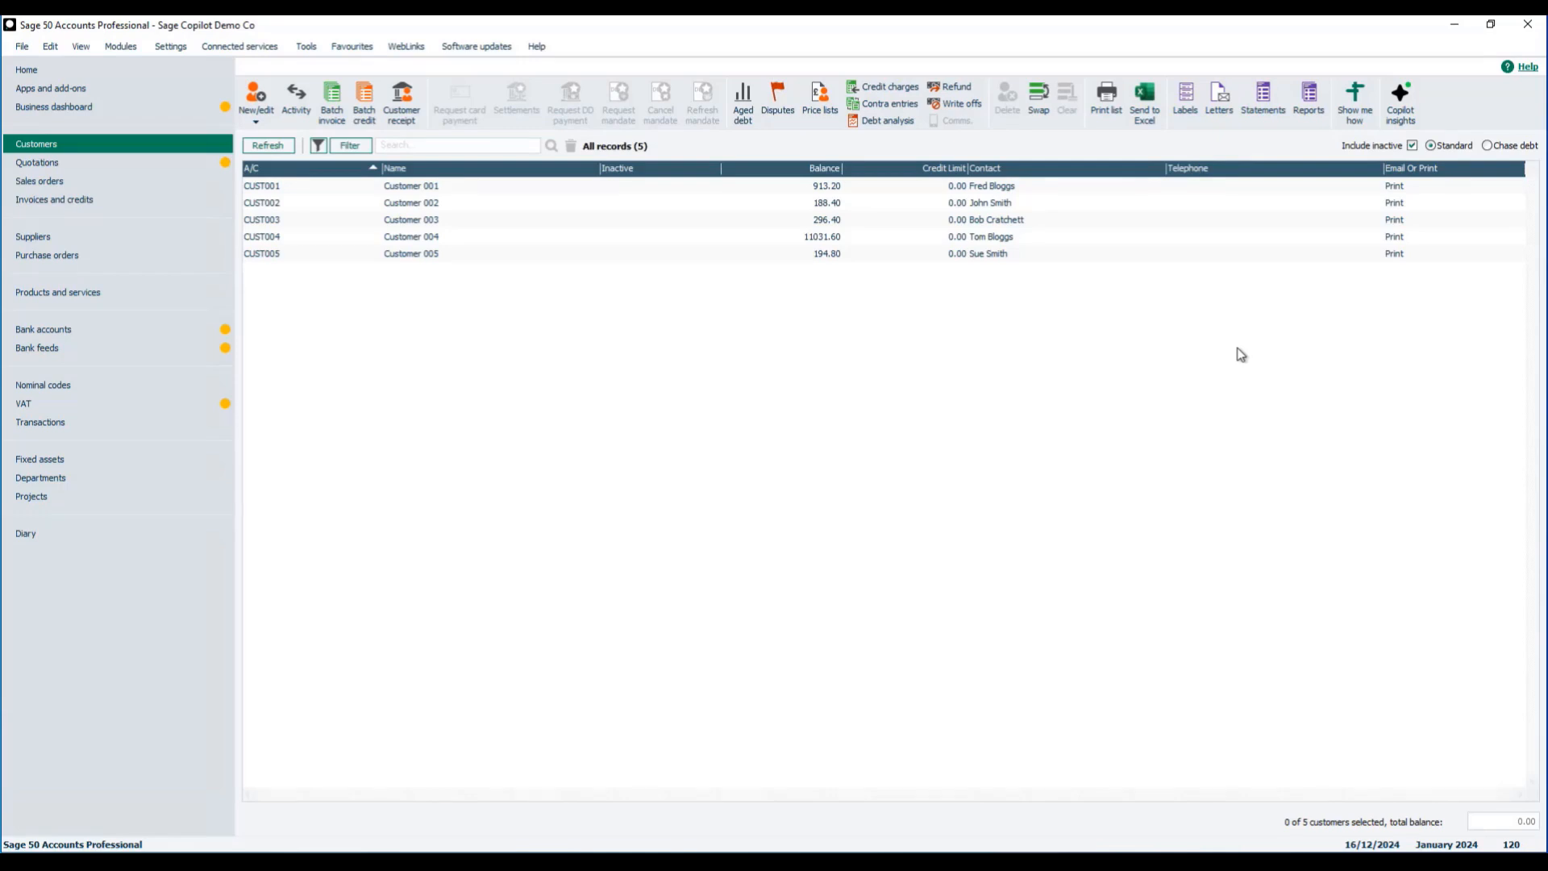
# Open the full list of overdue customer invoices from Copilot's debt summary and sort it by invoice number, descending and back to ascending
pyautogui.click(1402, 100)
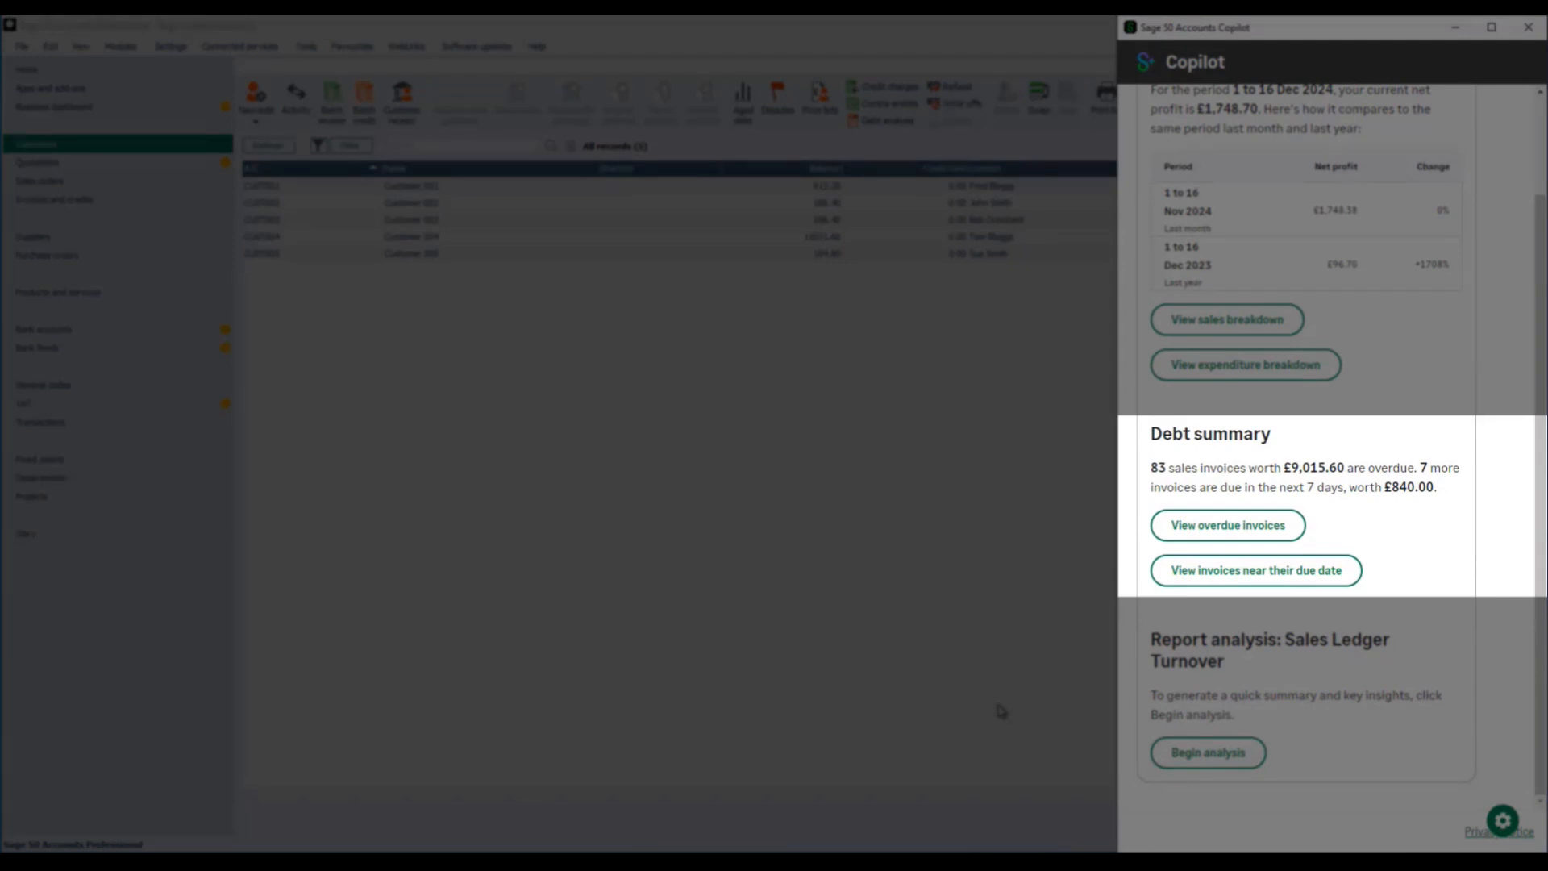
pyautogui.click(1213, 531)
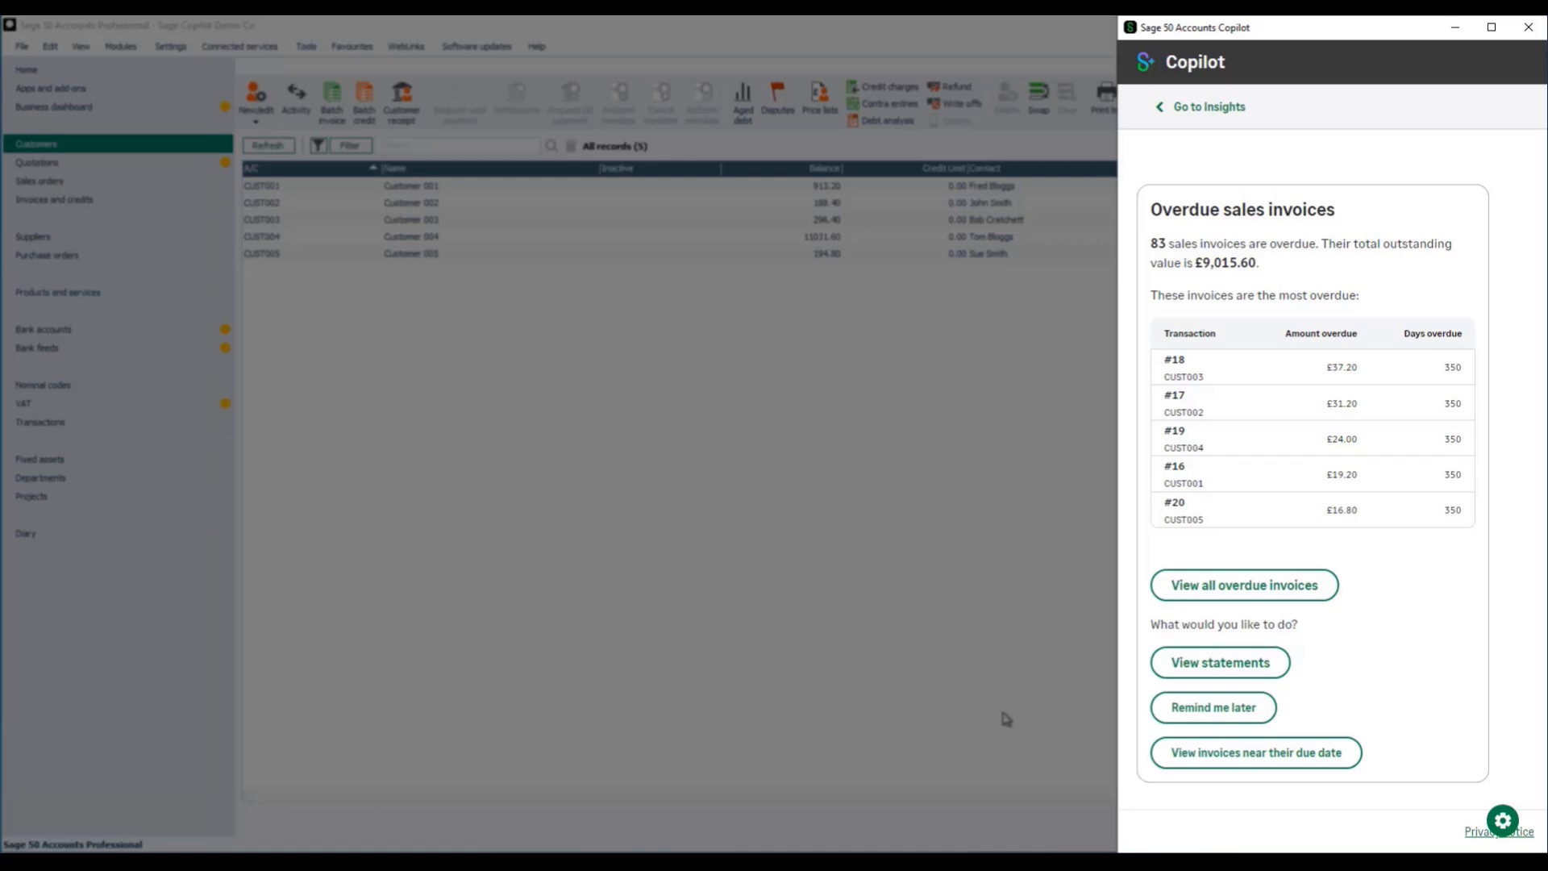
pyautogui.click(1274, 588)
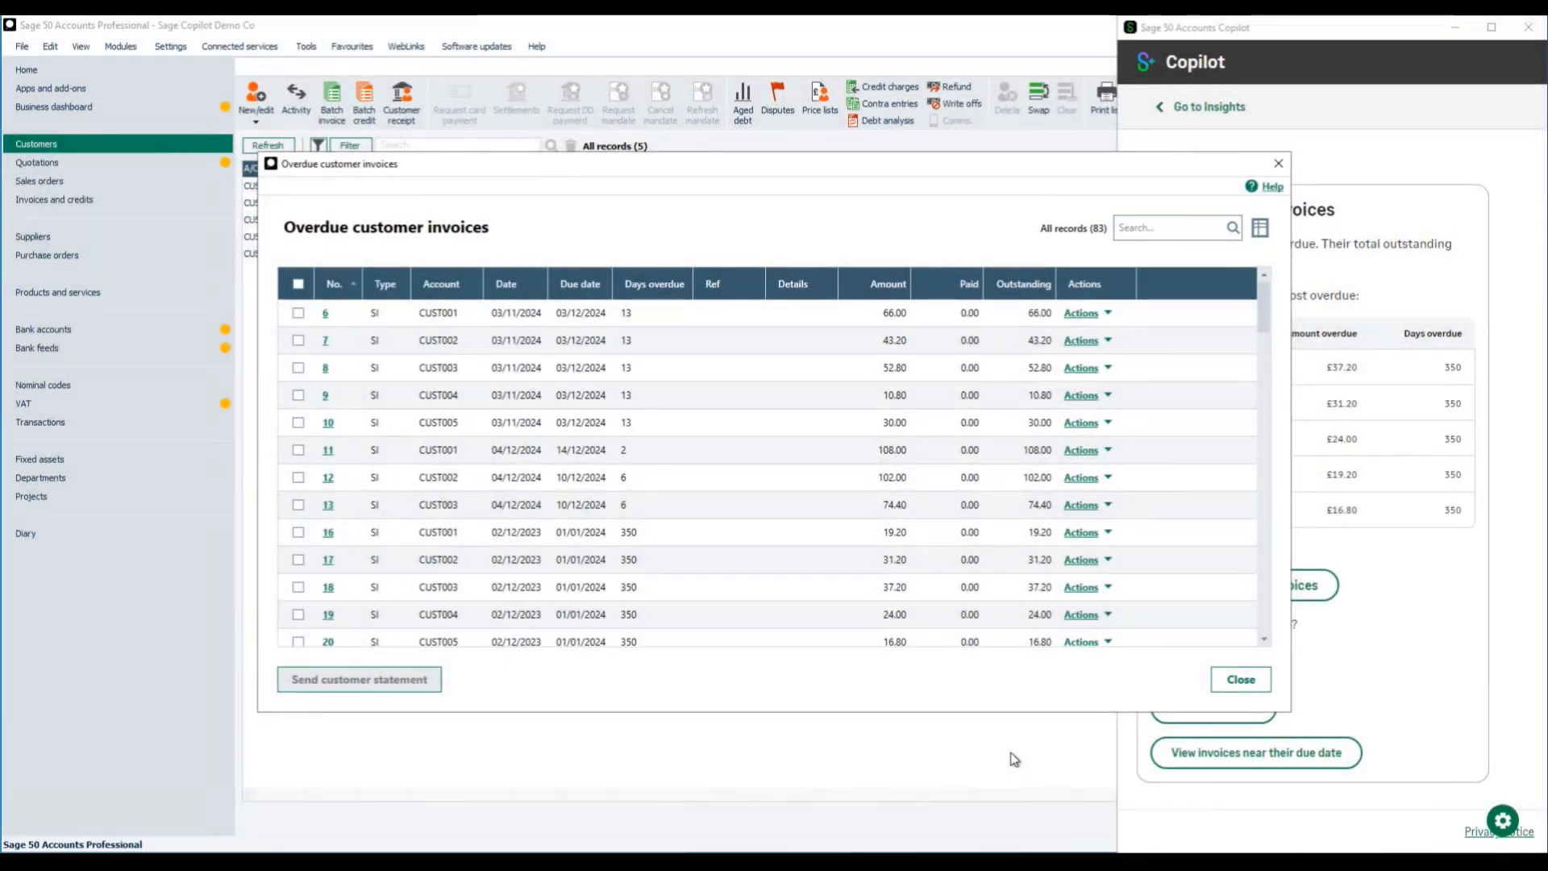
pyautogui.click(333, 287)
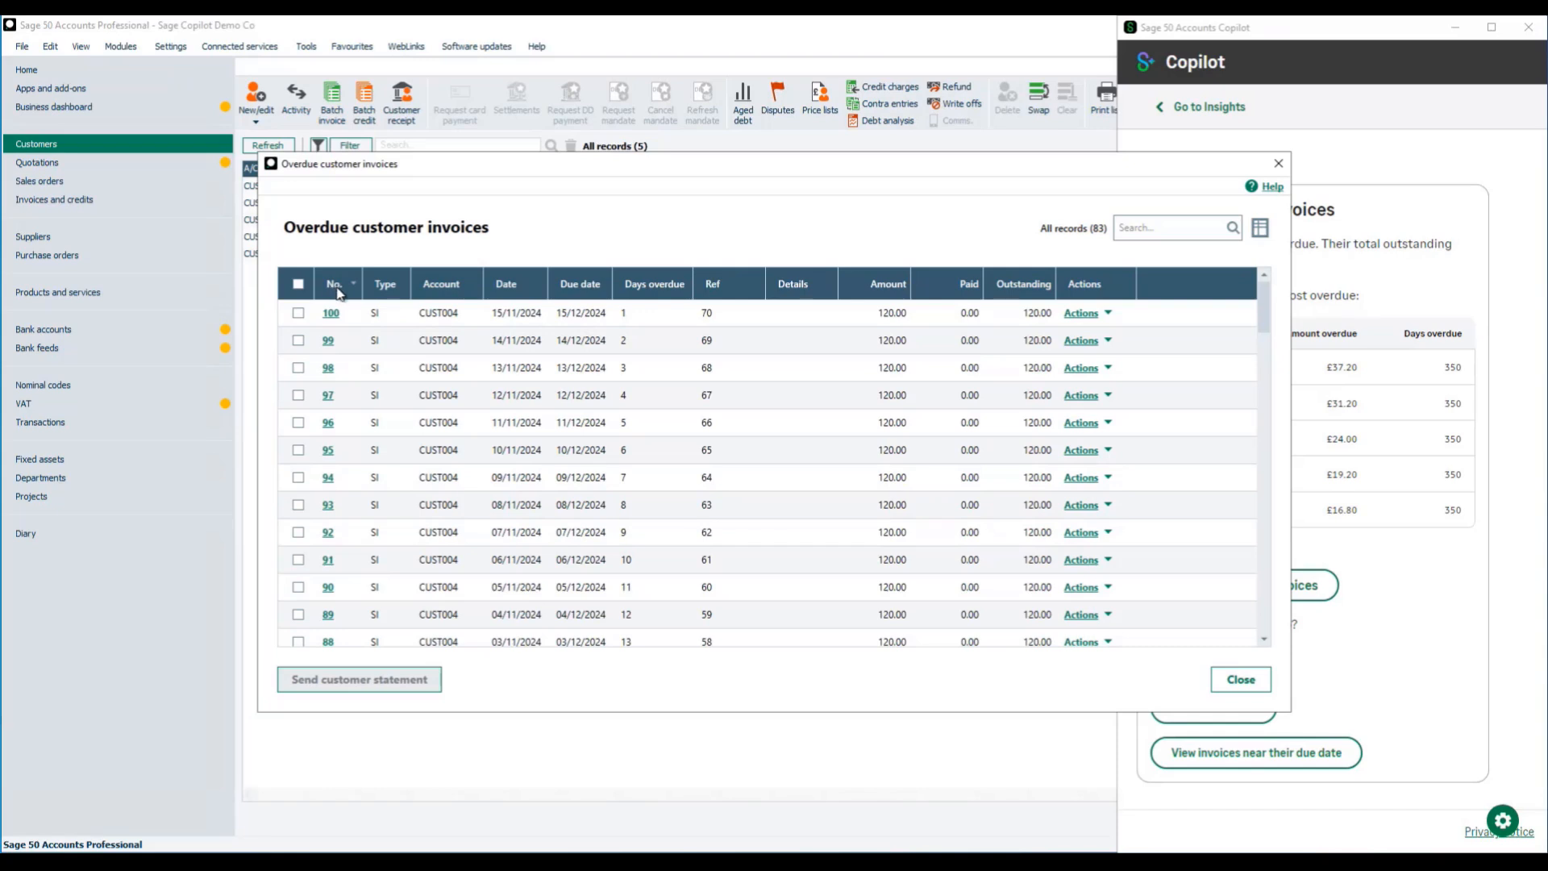
pyautogui.click(337, 290)
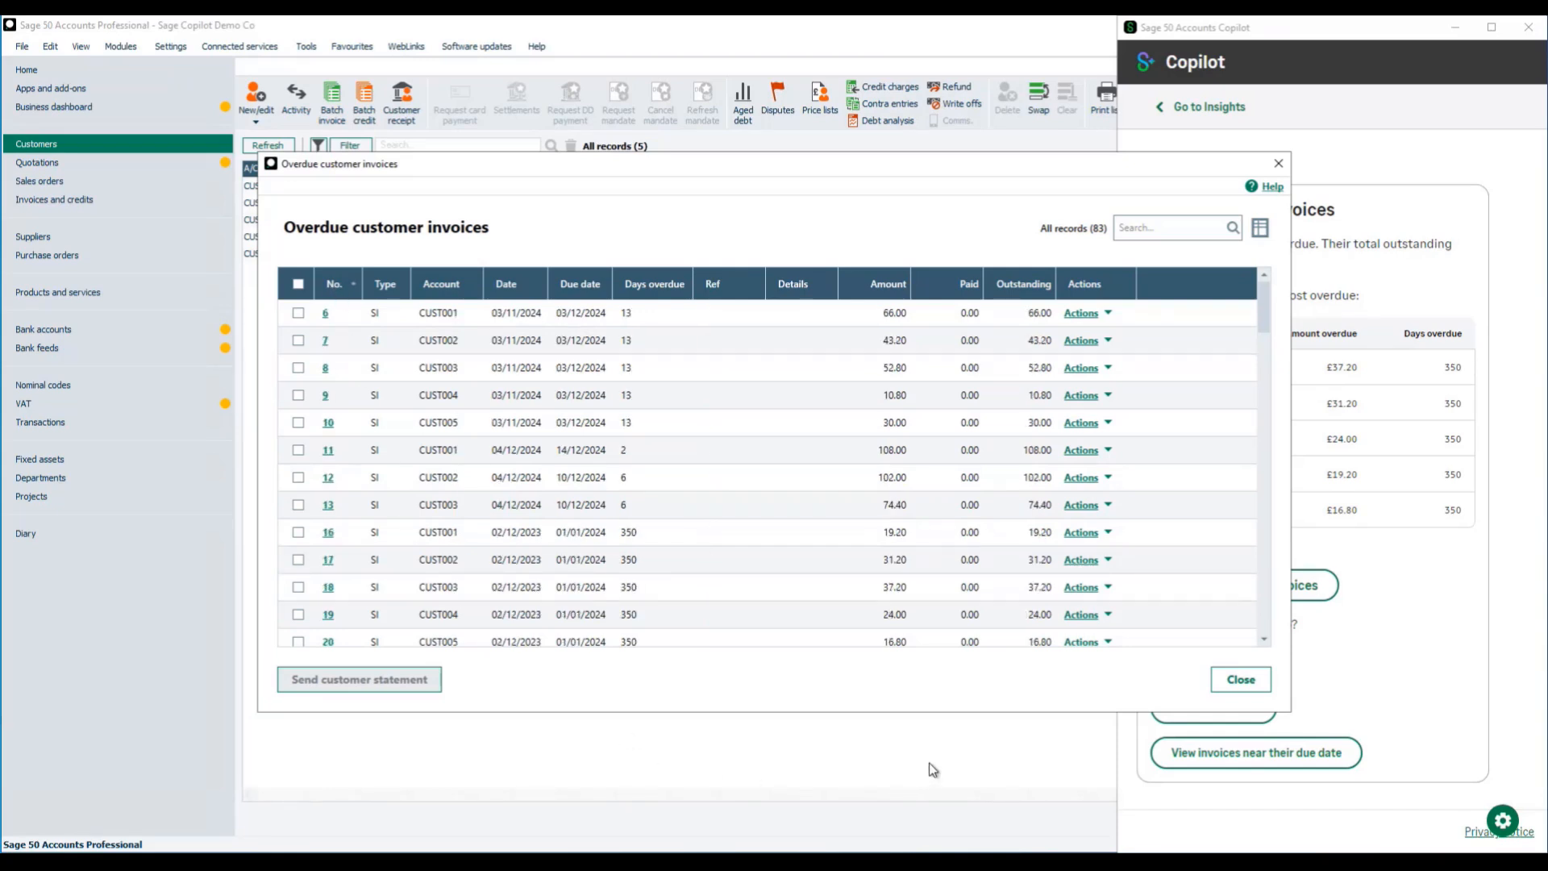
# View the transaction of the first overdue invoice and its item line details, and close both detail windows
pyautogui.click(1082, 321)
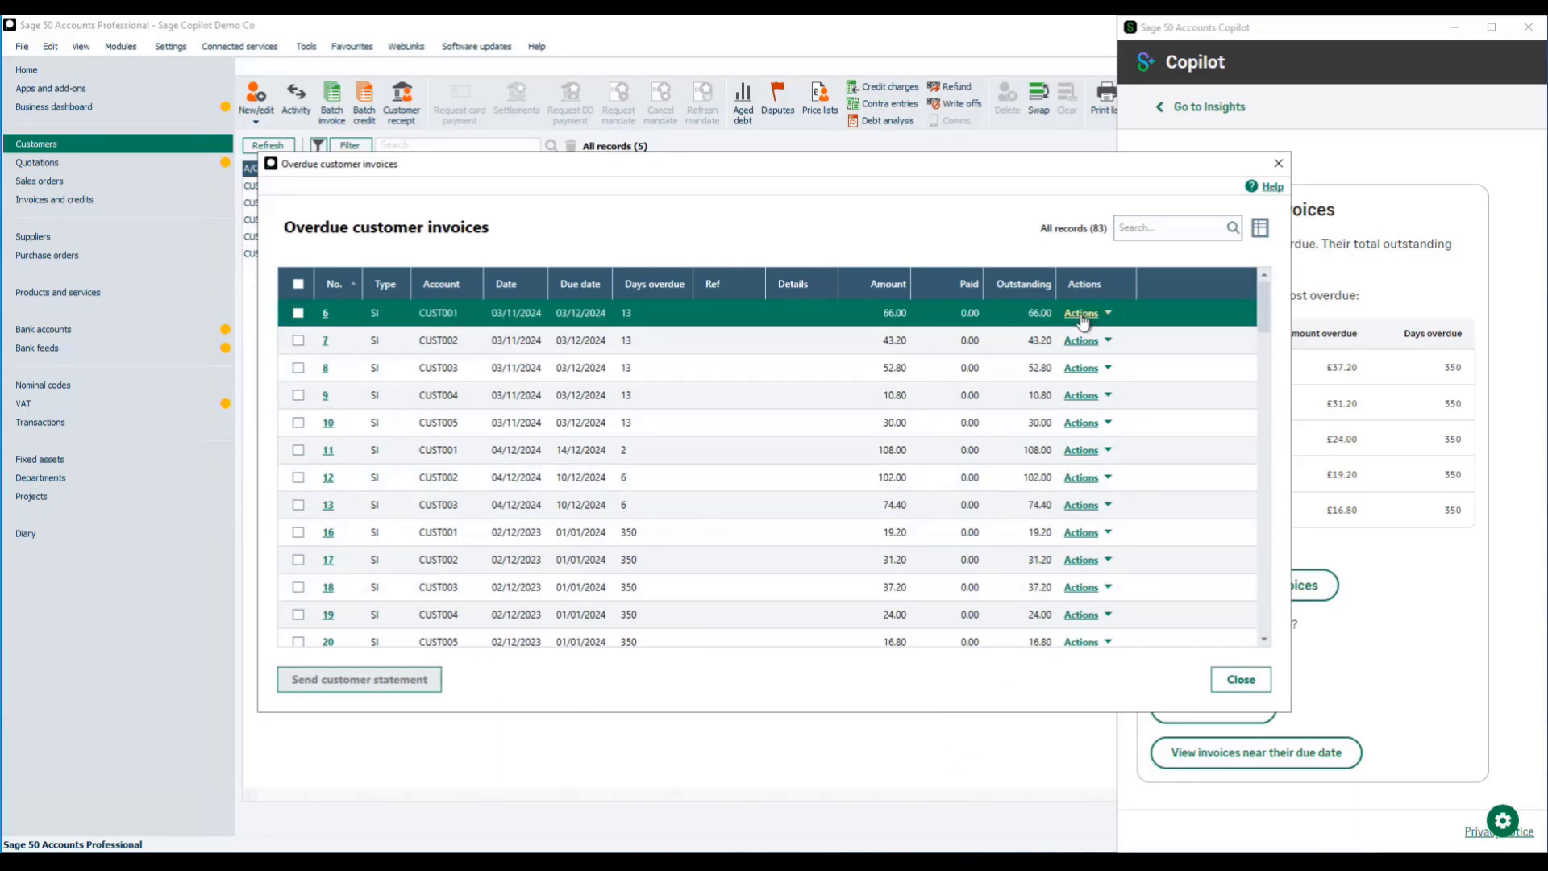
pyautogui.click(1082, 320)
pyautogui.click(977, 329)
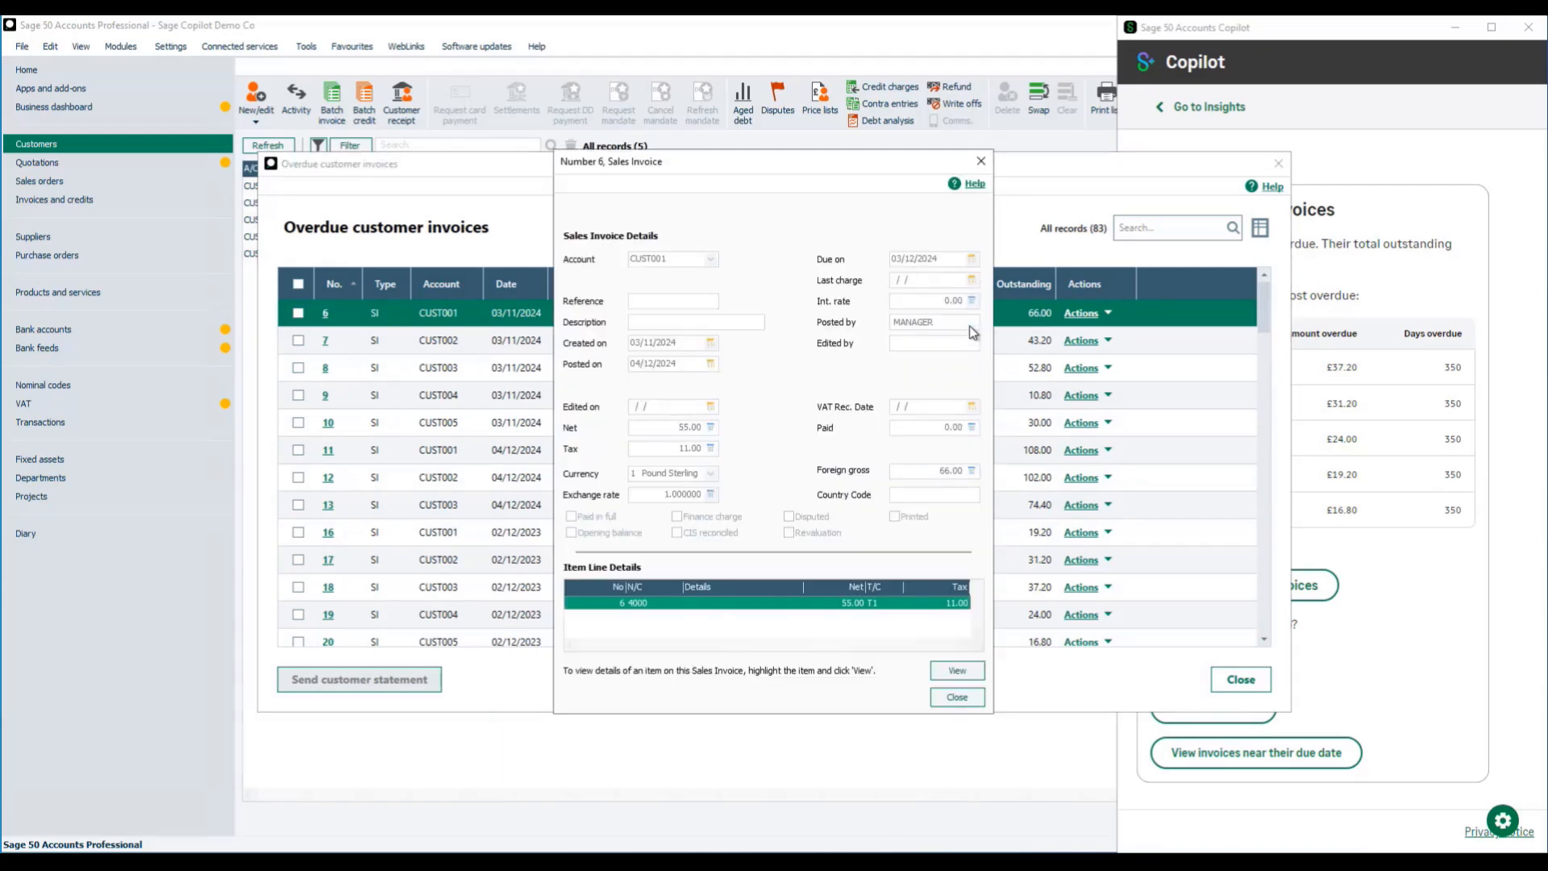
pyautogui.click(958, 672)
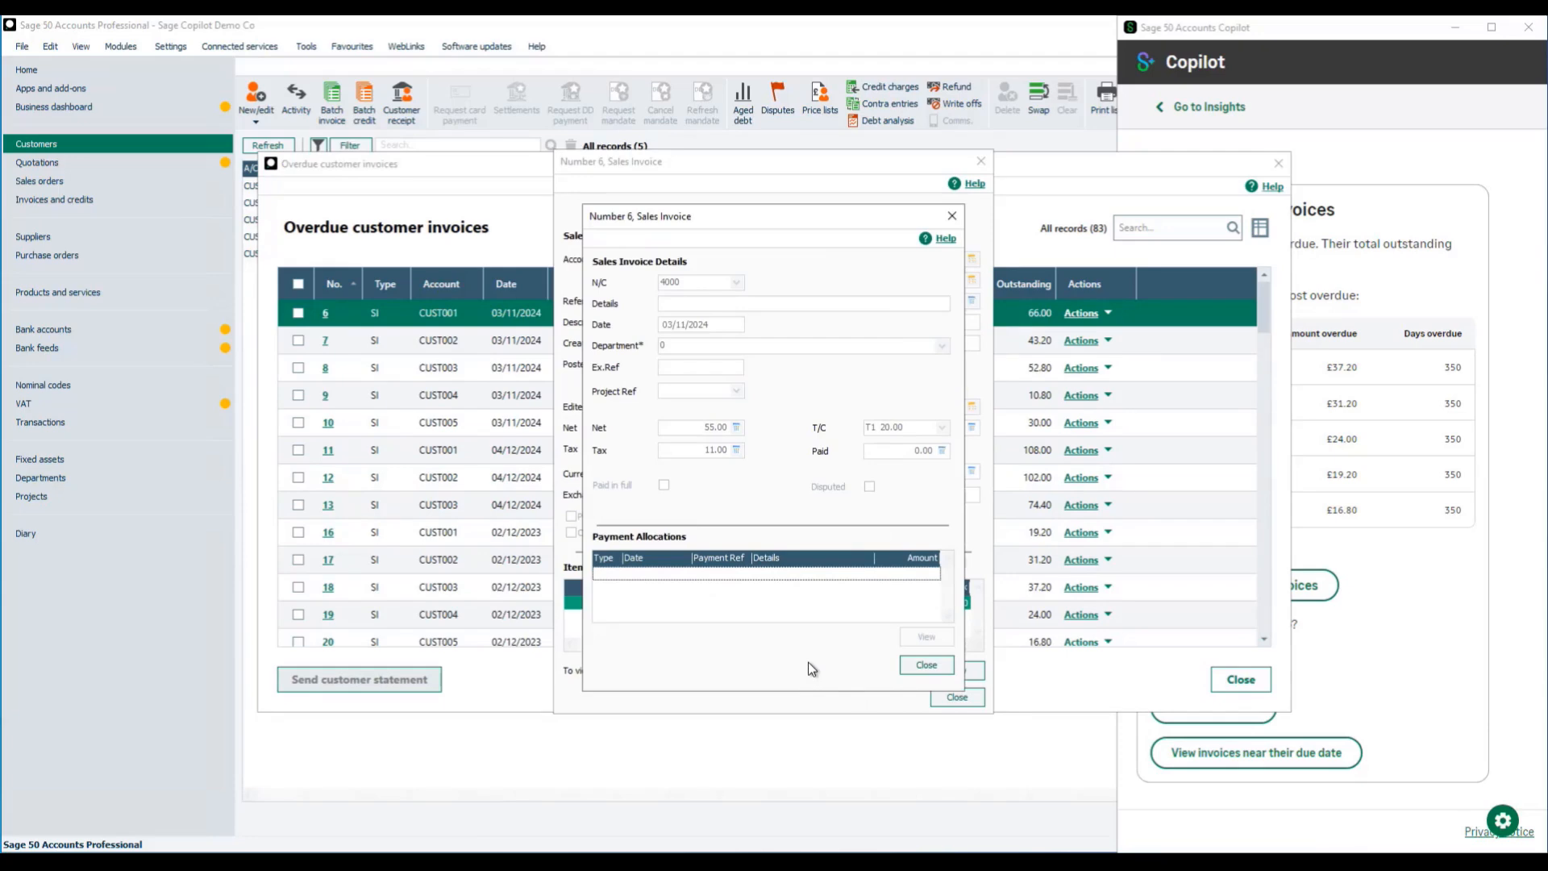
pyautogui.click(927, 664)
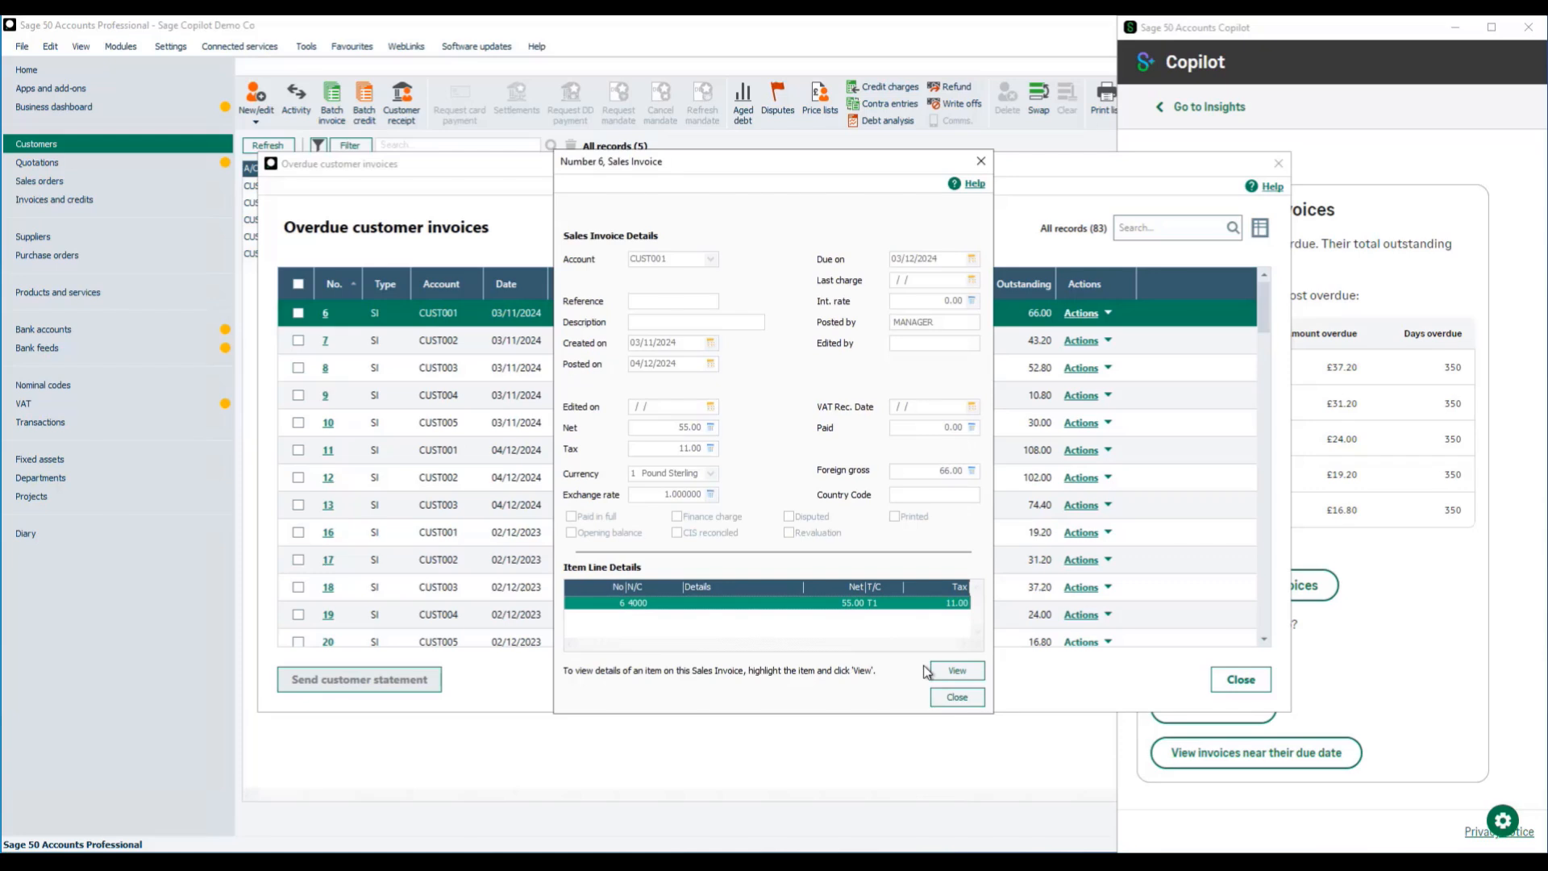
pyautogui.click(954, 699)
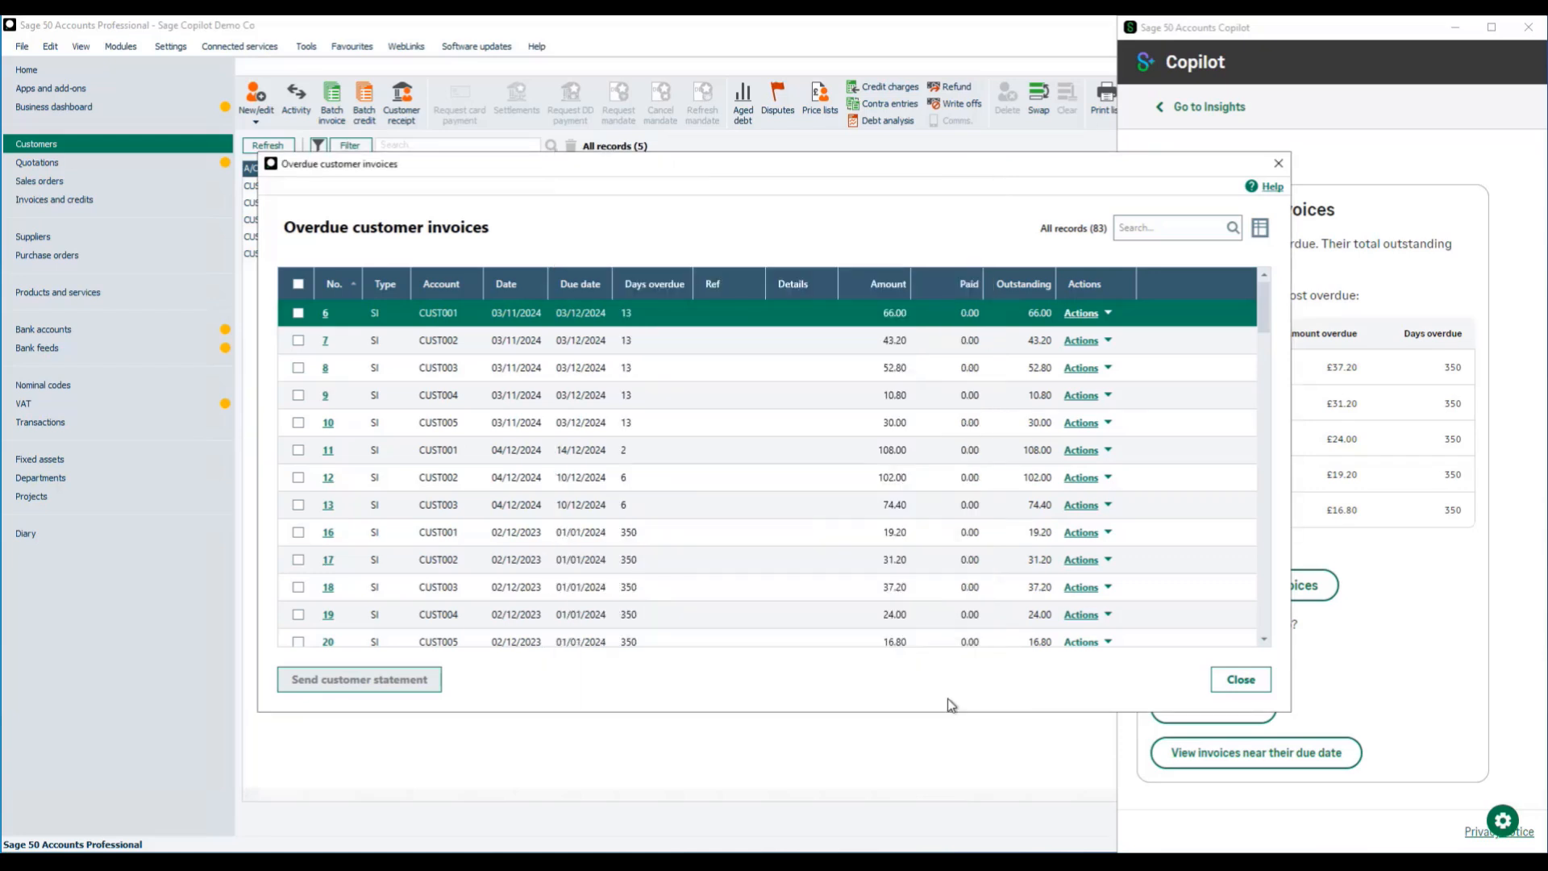
# View the layouts offered for sending a customer statement for the first overdue invoice, and leave without choosing one
pyautogui.click(1078, 319)
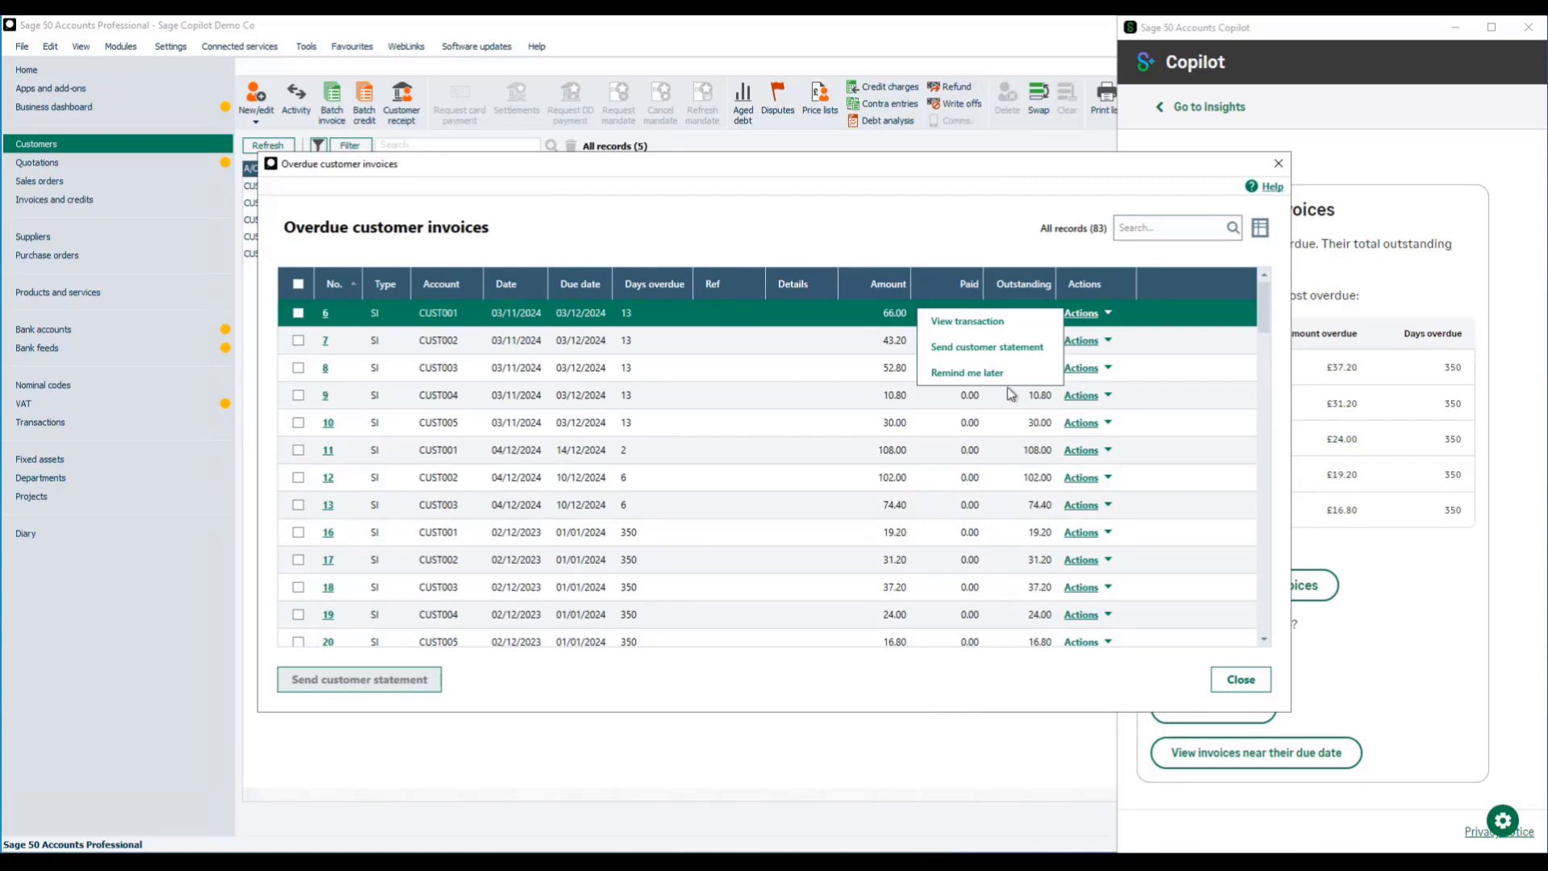
pyautogui.click(980, 349)
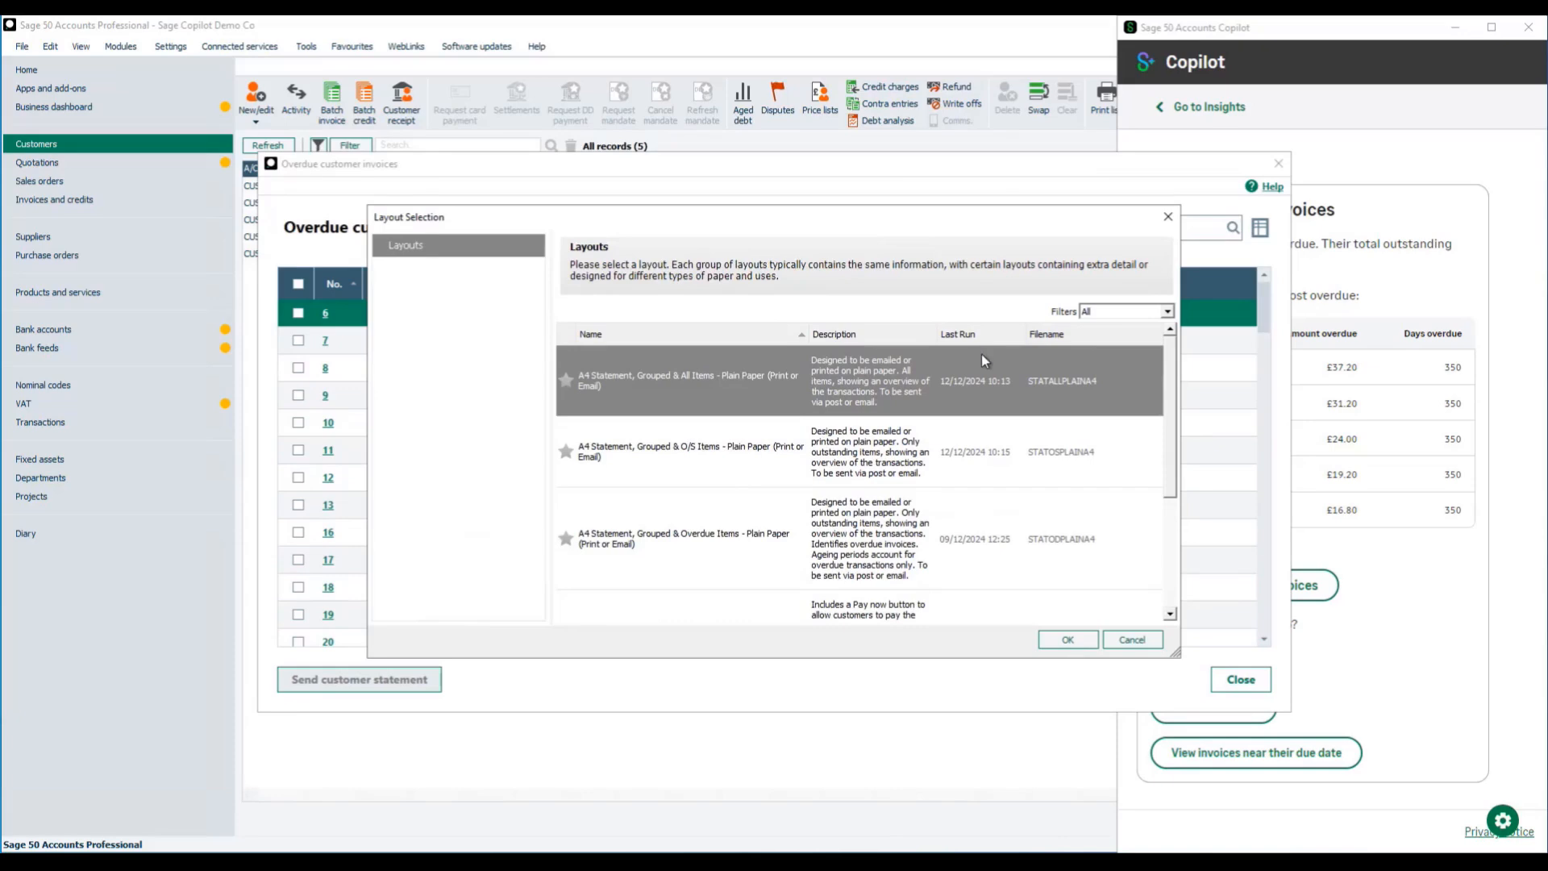
pyautogui.click(1146, 649)
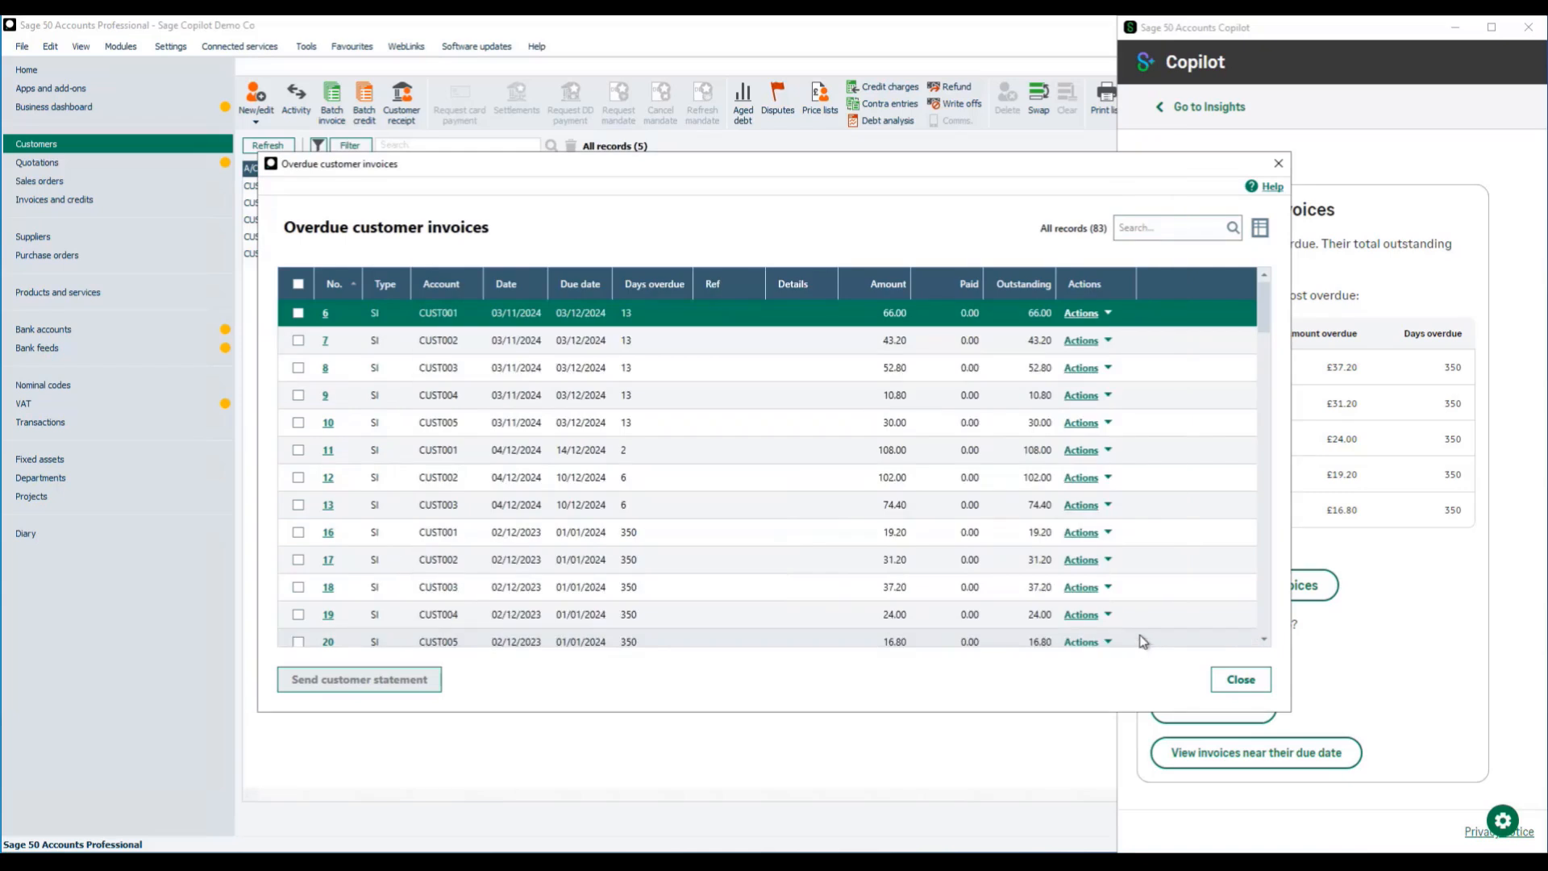
# Save a "Chase debt" reminder for the first overdue invoice, assigning the customer's listed contact and keeping the date 16/12/2024
pyautogui.click(1078, 316)
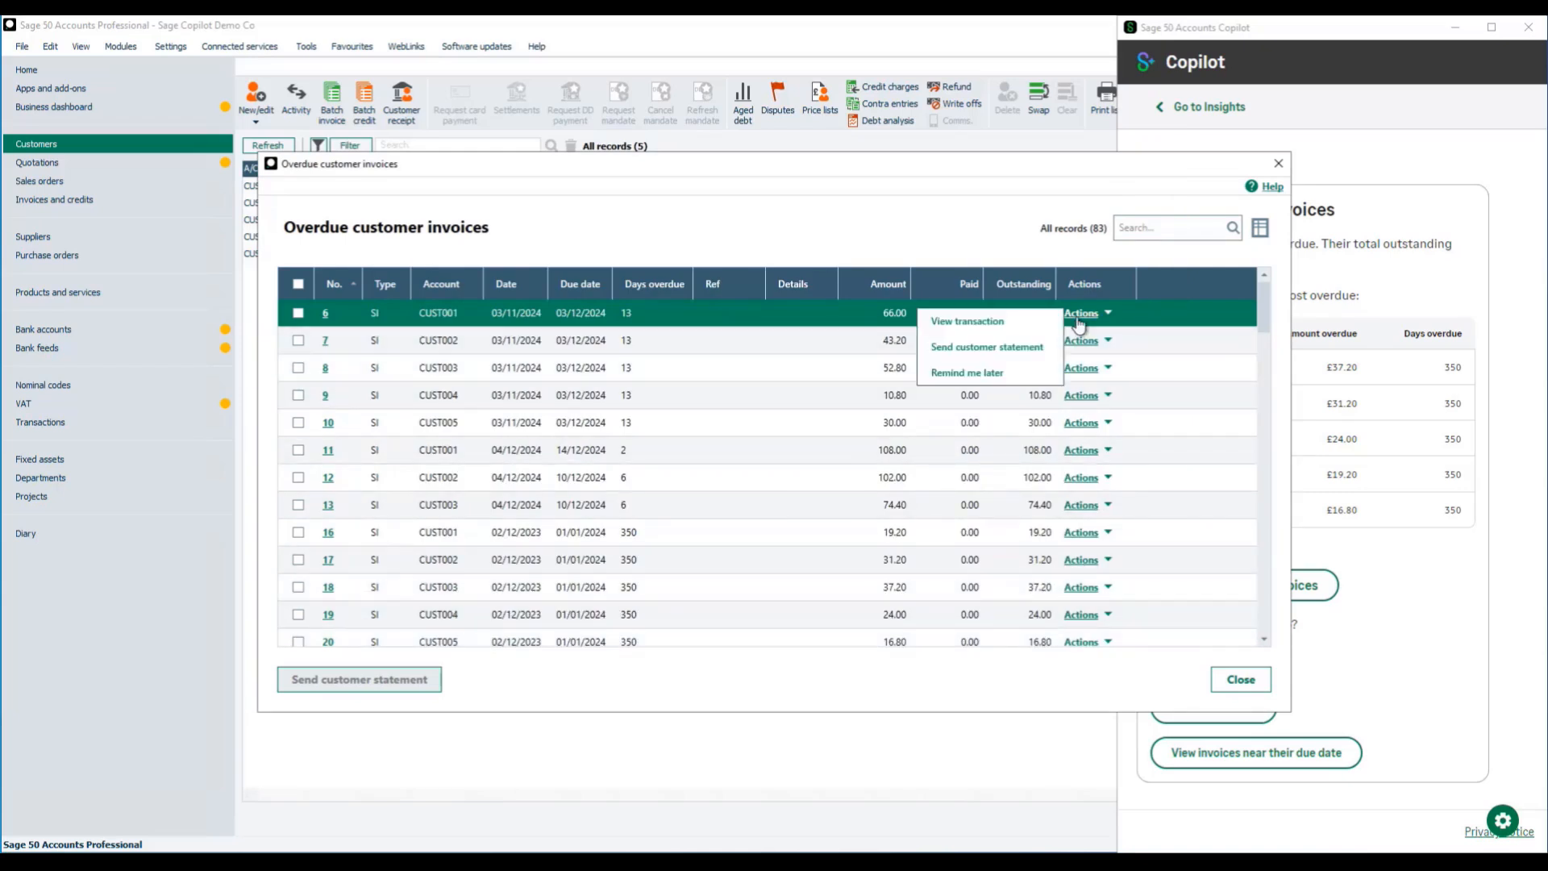
pyautogui.click(968, 372)
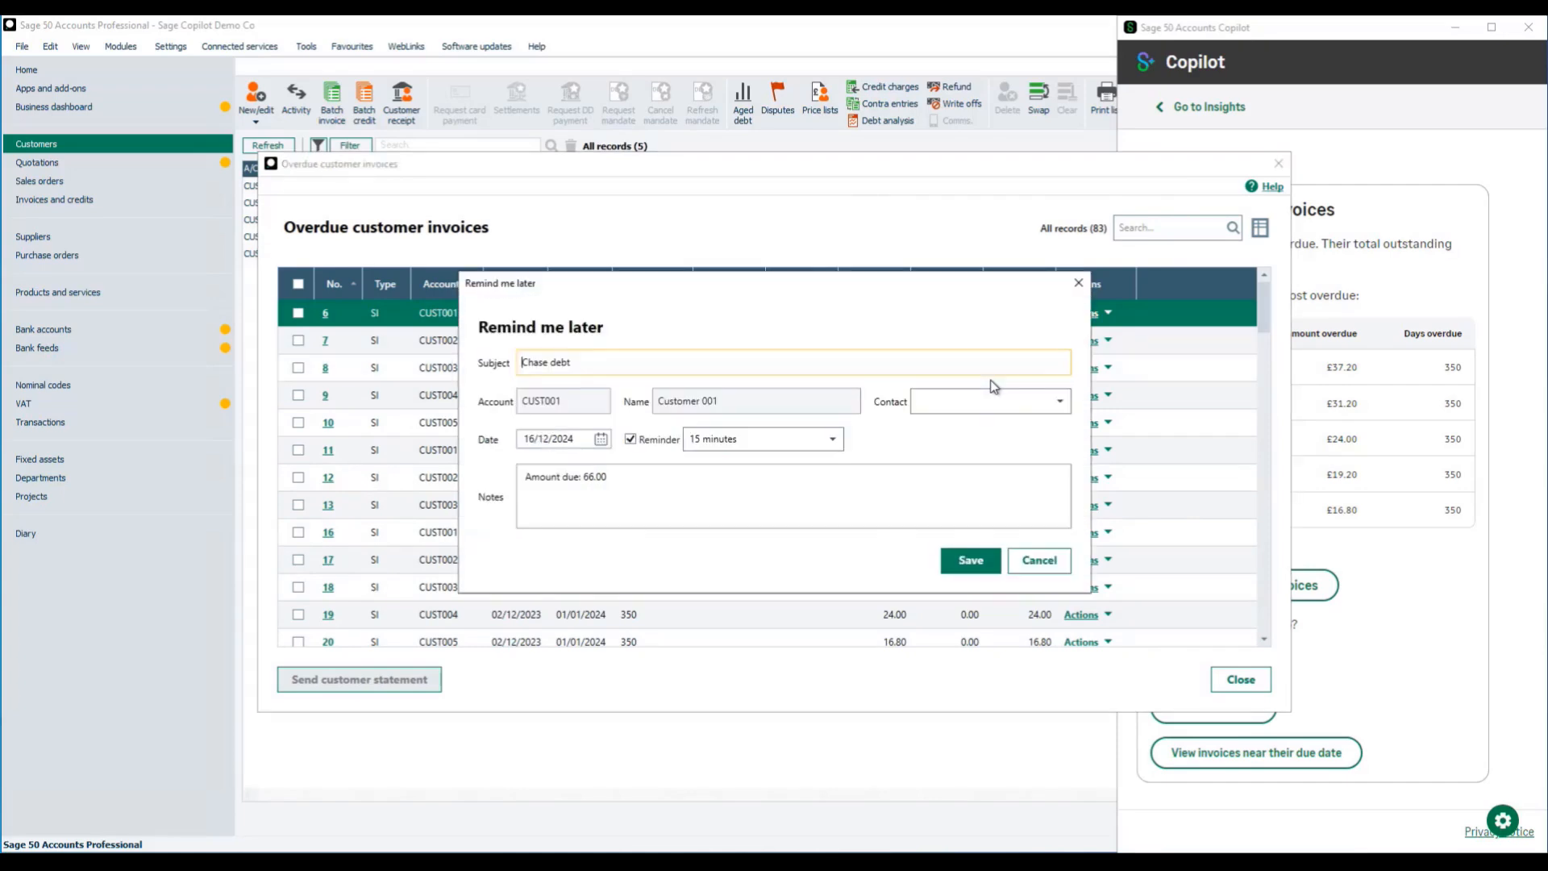
pyautogui.click(1060, 403)
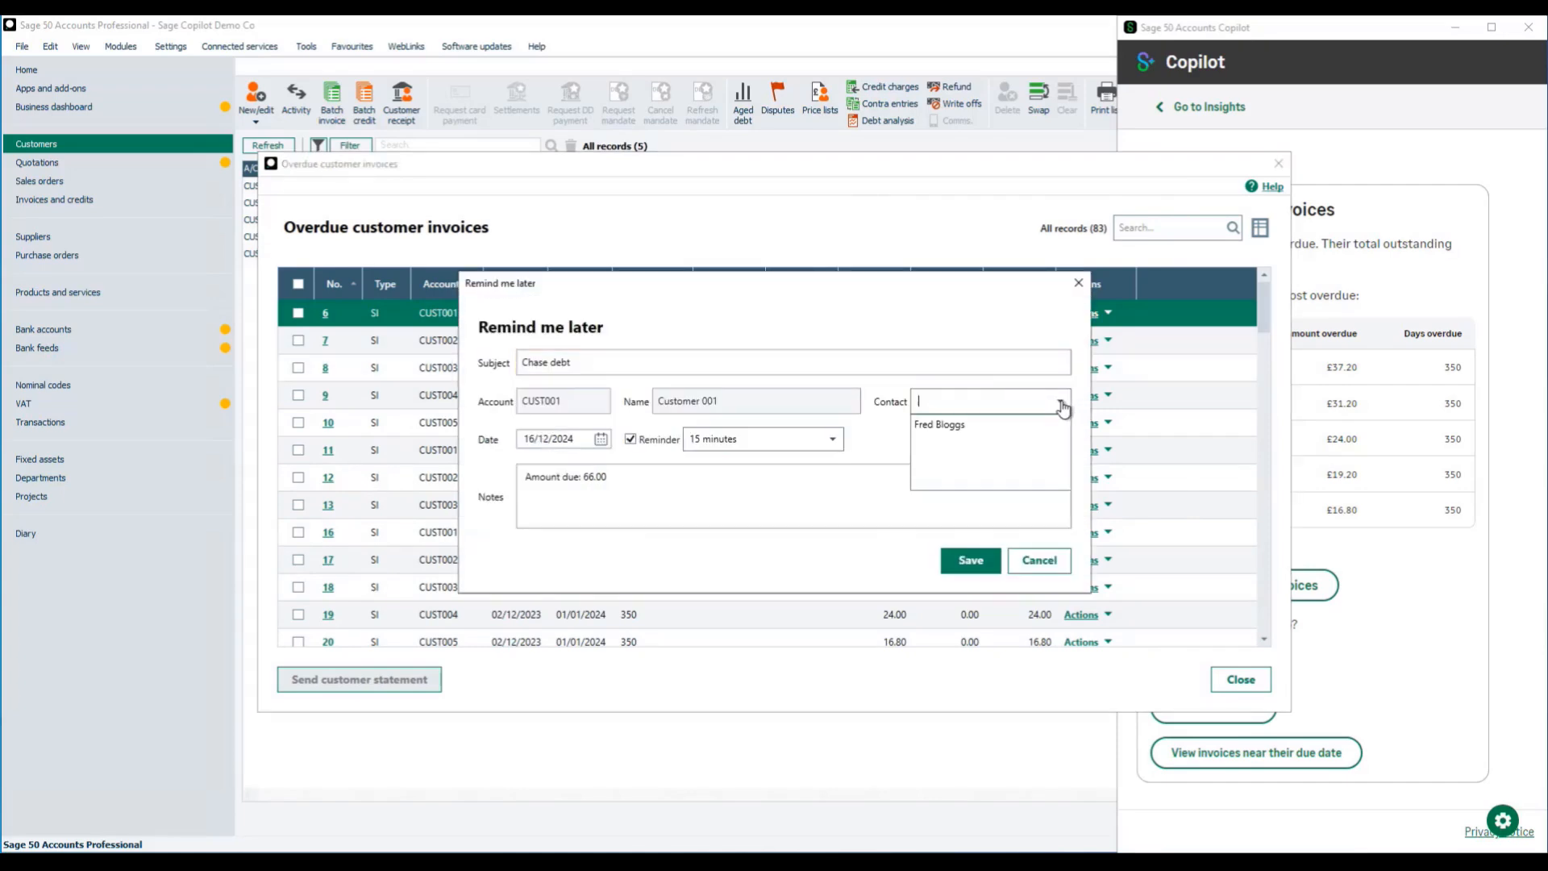
pyautogui.click(964, 432)
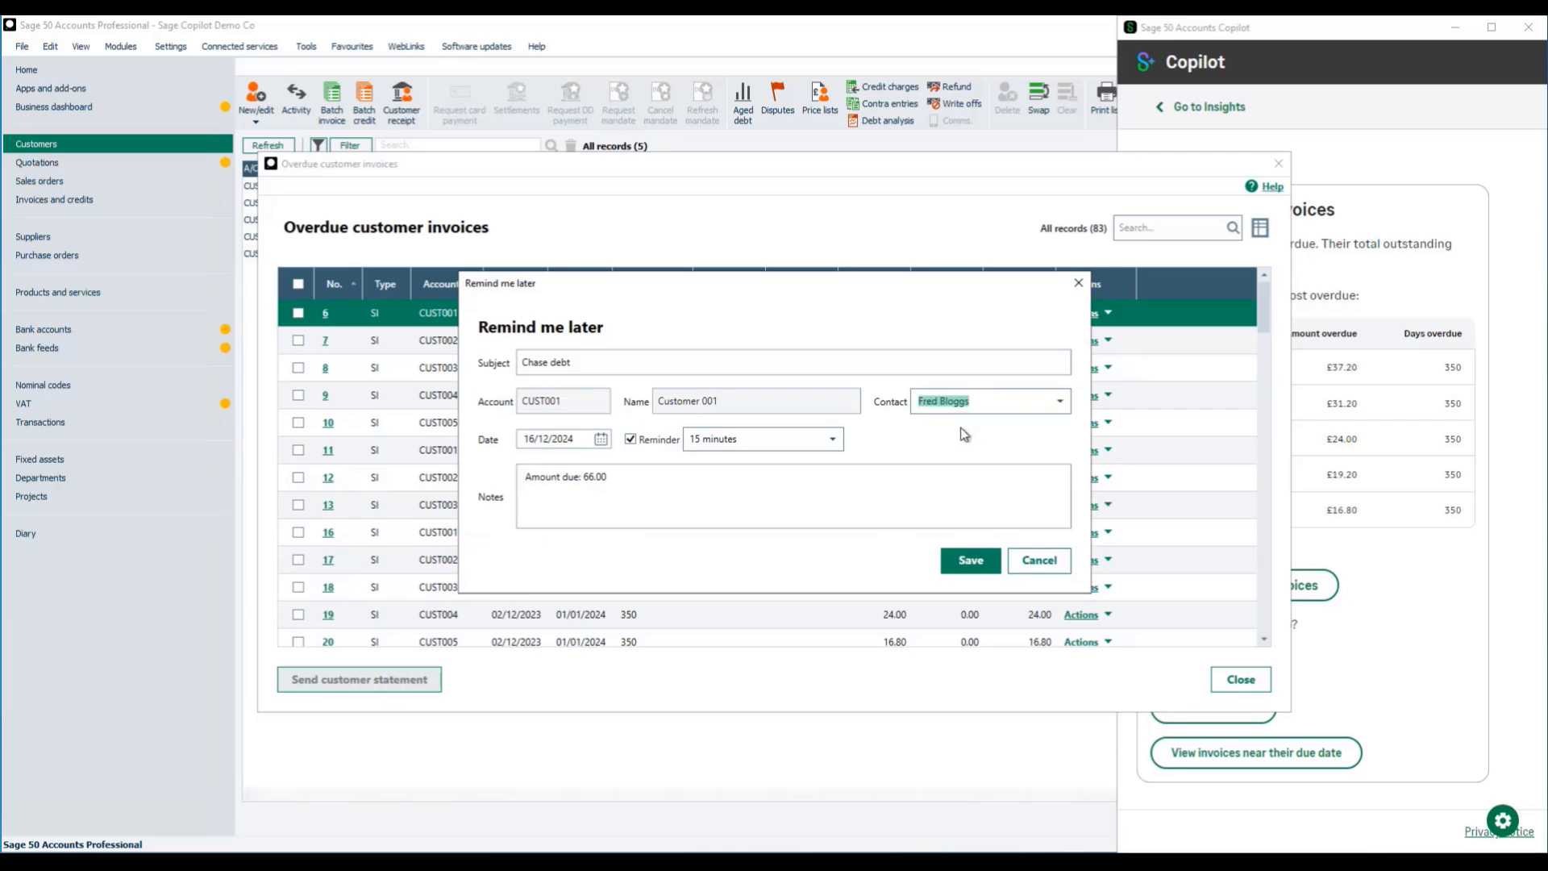
pyautogui.click(970, 564)
pyautogui.click(916, 476)
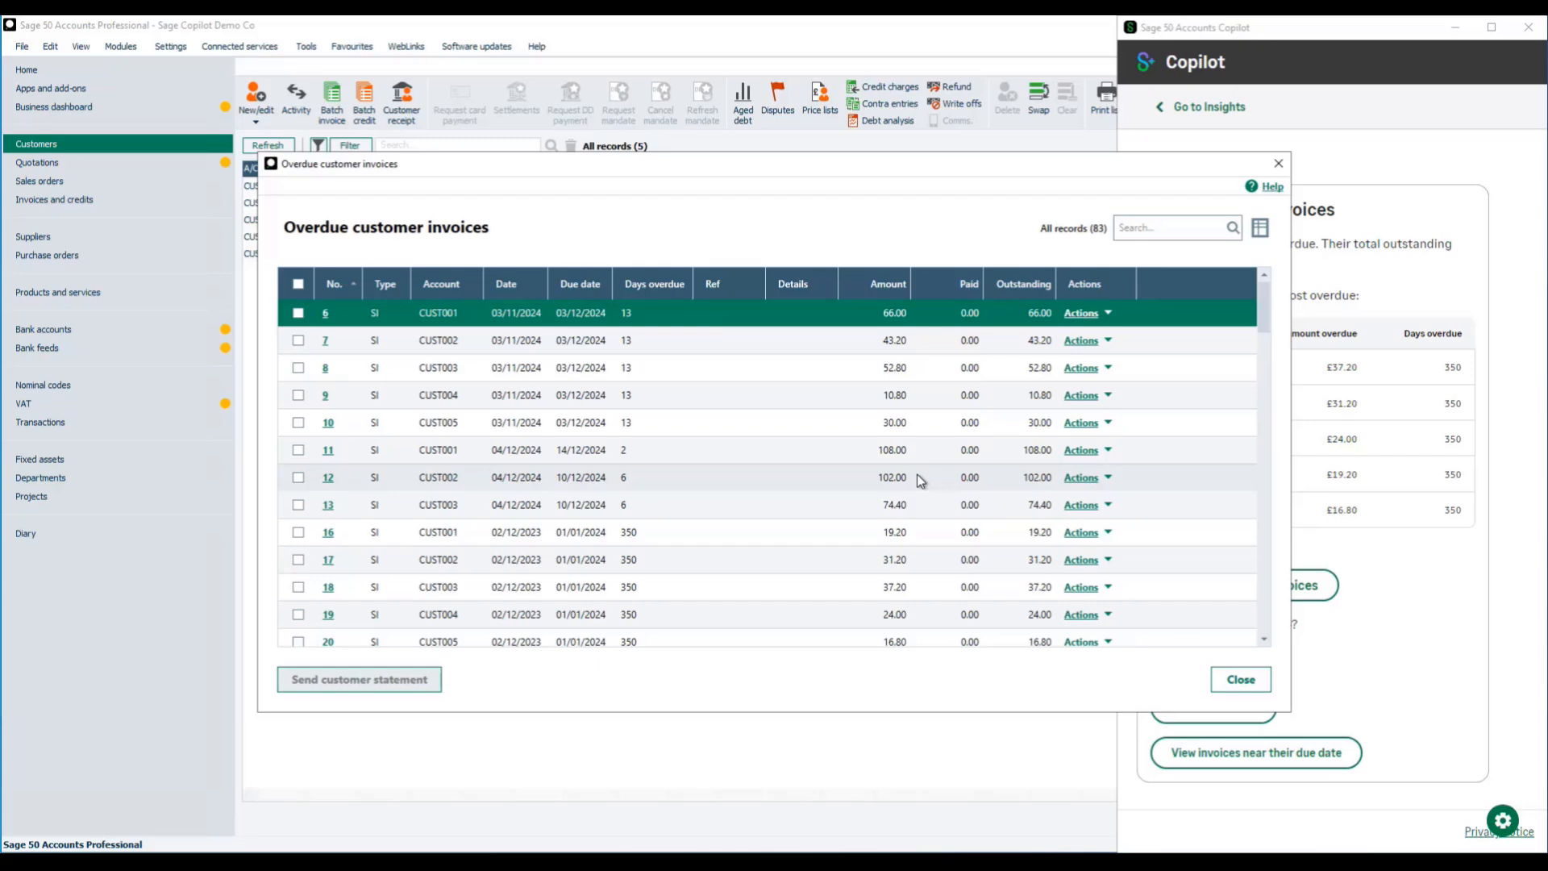
# Generate customer statements for the first three overdue invoices using the "A4 Statement, Grouped & All Items - Plain Paper" layout and the default criteria
pyautogui.click(299, 314)
pyautogui.click(298, 342)
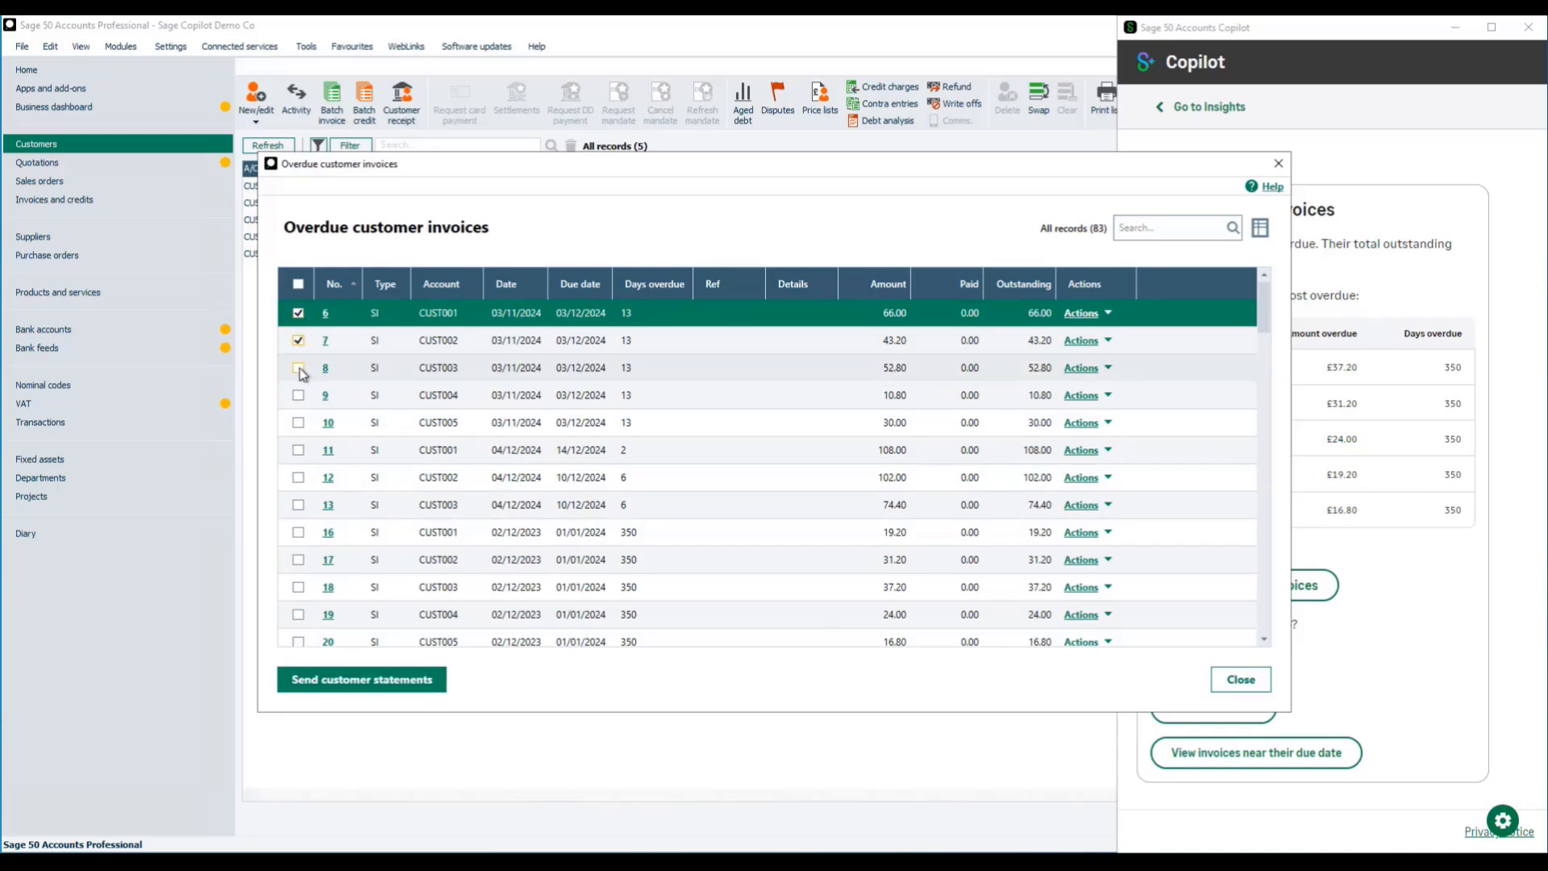
pyautogui.click(299, 369)
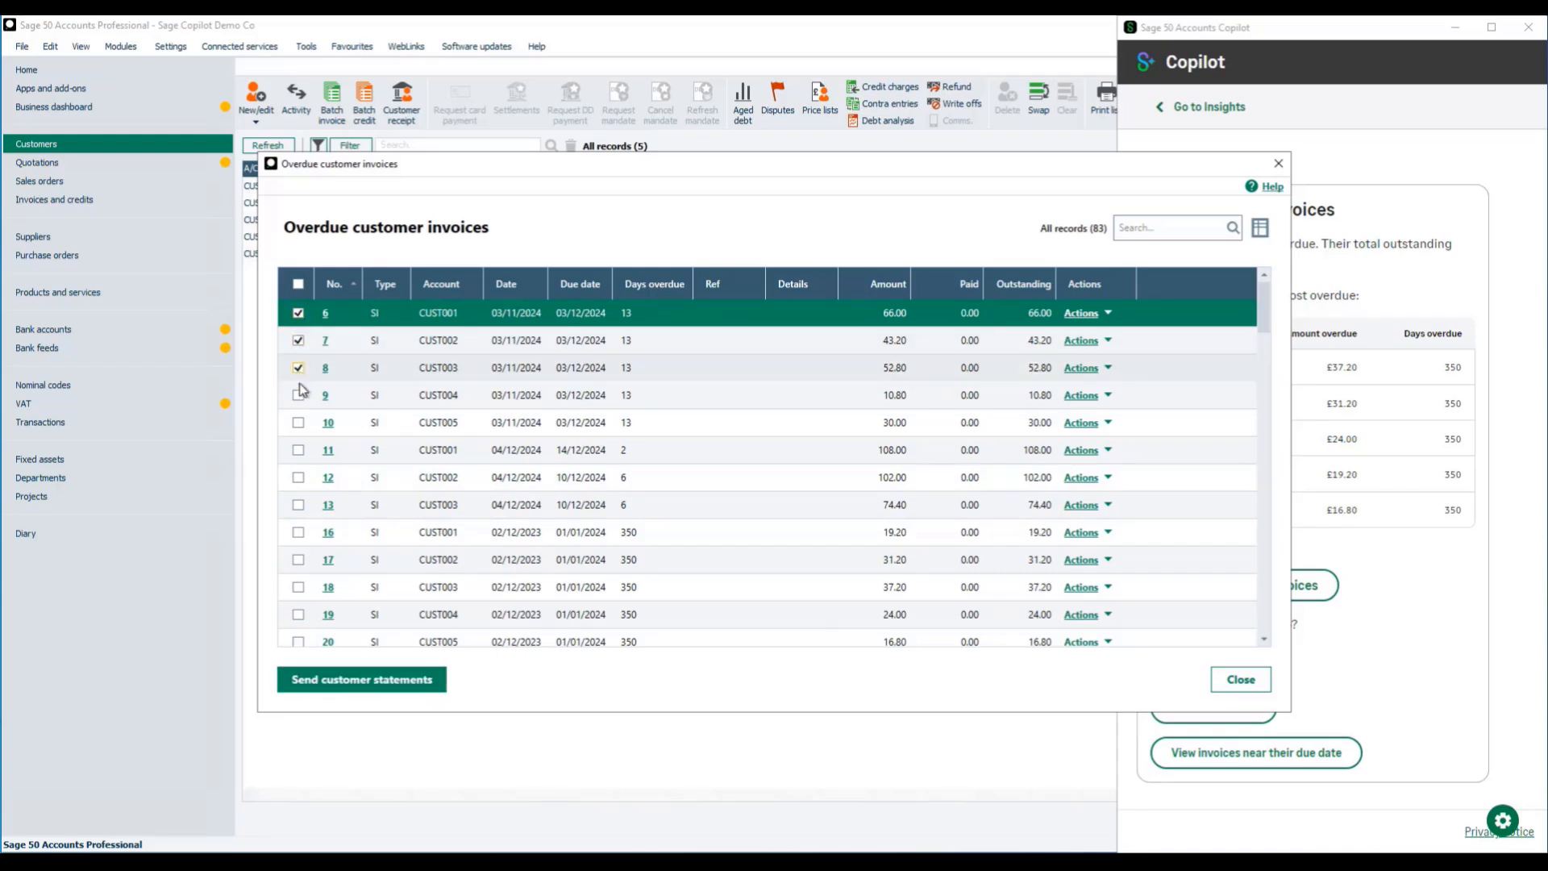
pyautogui.click(400, 688)
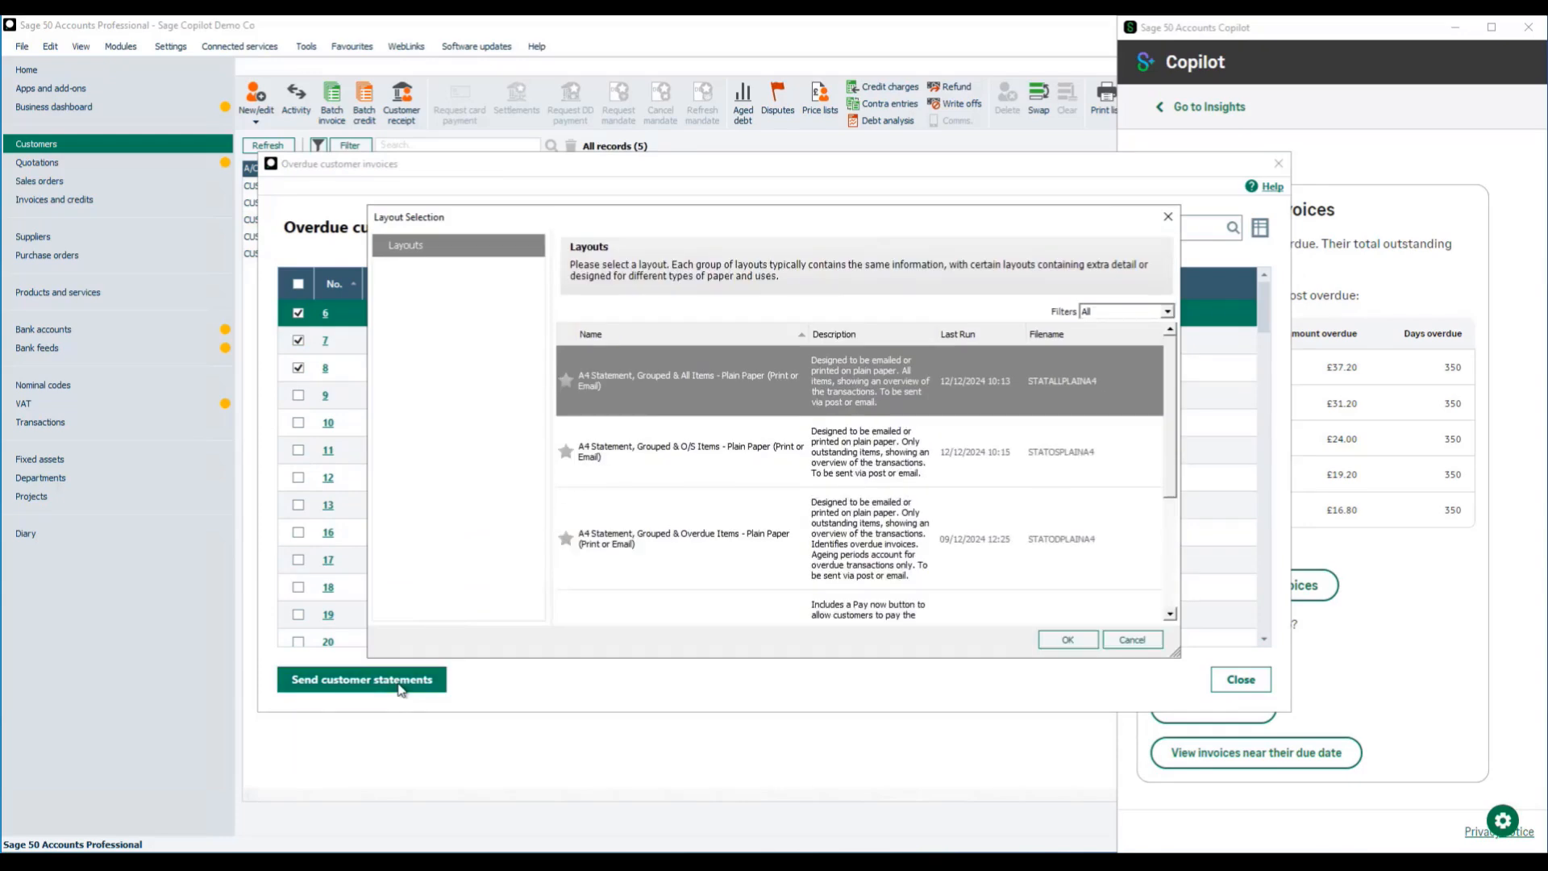
pyautogui.click(1066, 641)
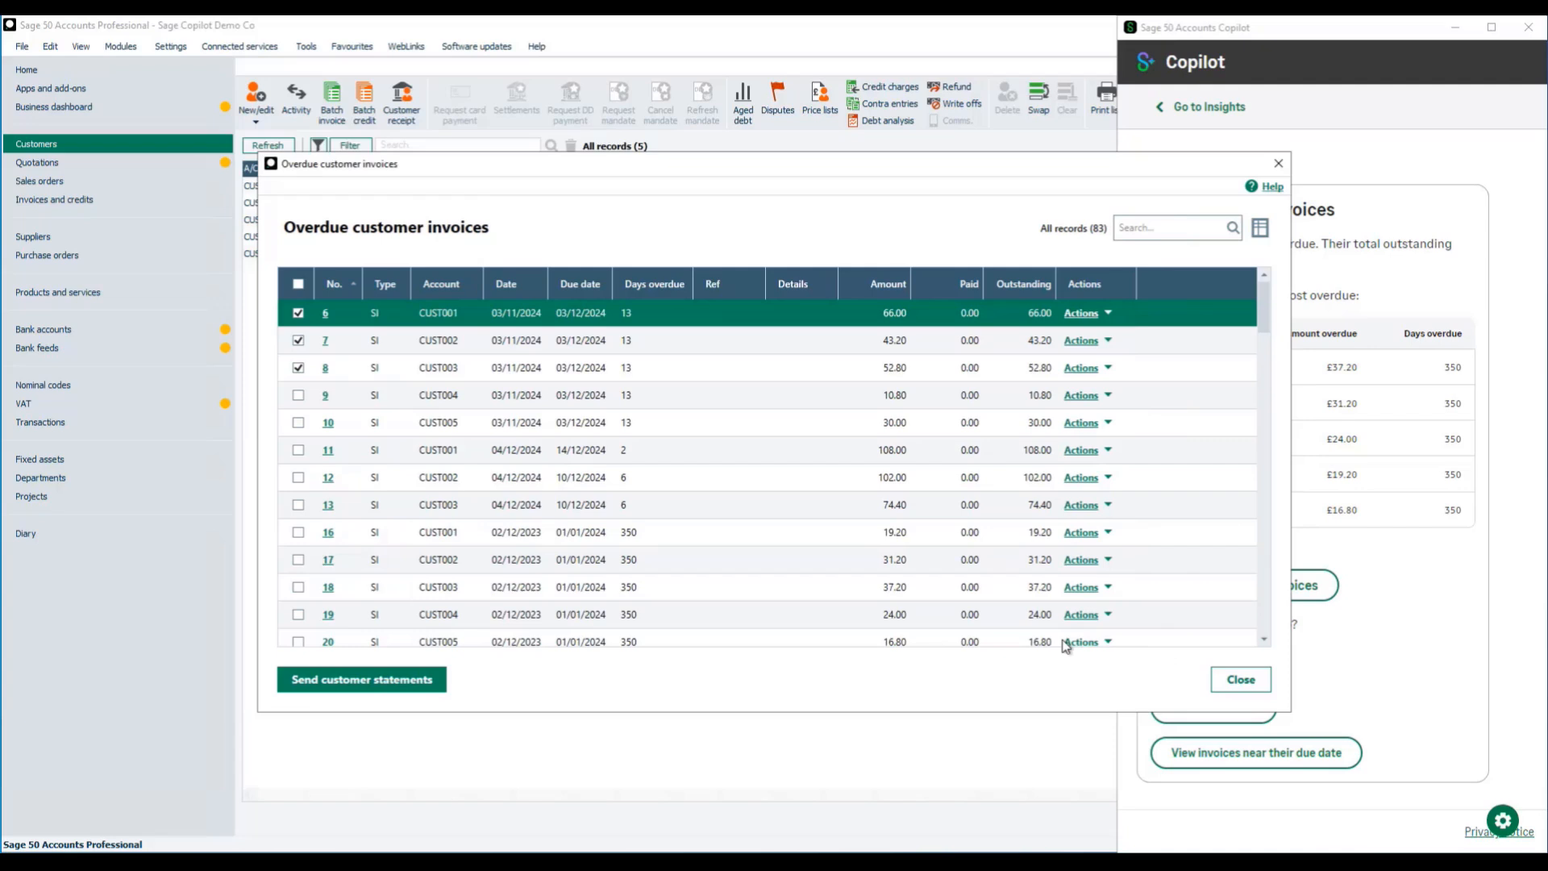
pyautogui.moveTo(305, 30); pyautogui.dragTo(873, 383)
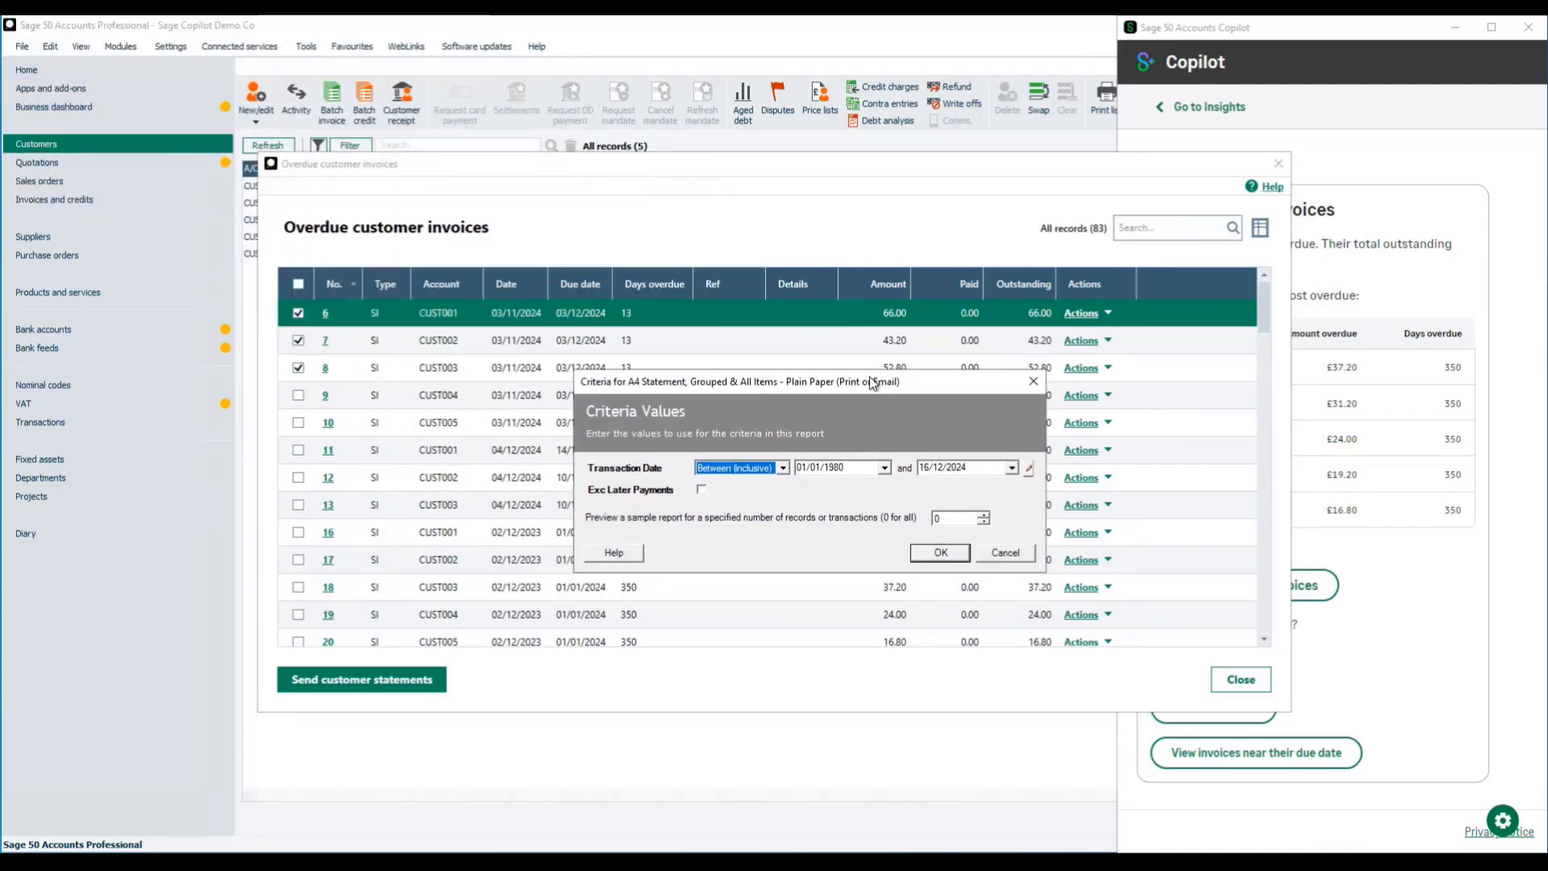
pyautogui.click(932, 554)
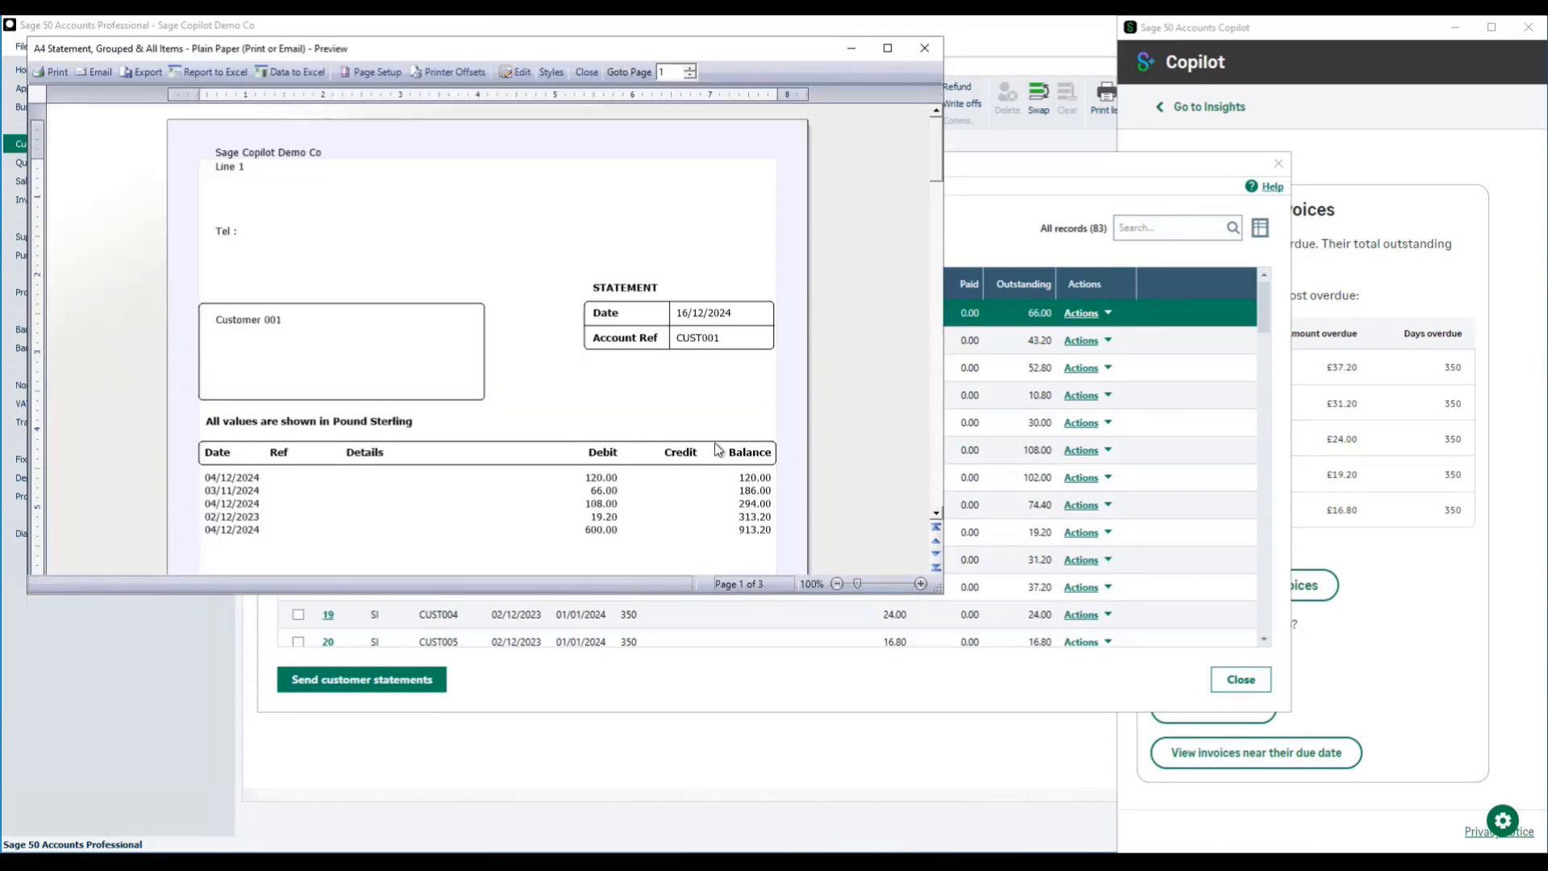
# Review the previewed statements through to the last page, and close the preview and the overdue invoices list
pyautogui.scroll(-10, 703, 416)
pyautogui.scroll(-20, 703, 417)
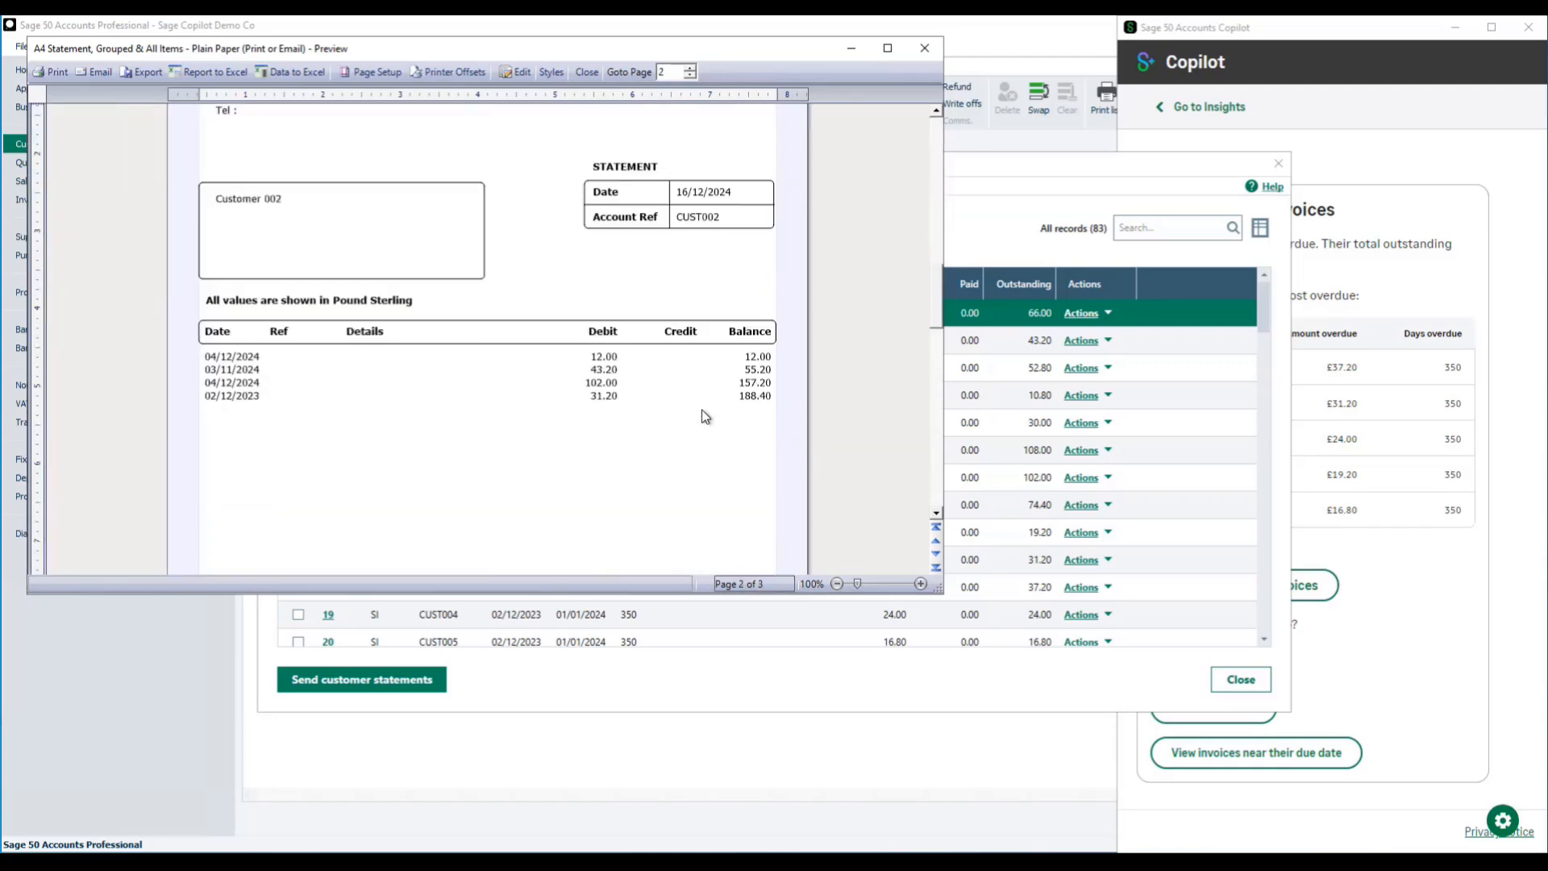
pyautogui.scroll(-10, 704, 407)
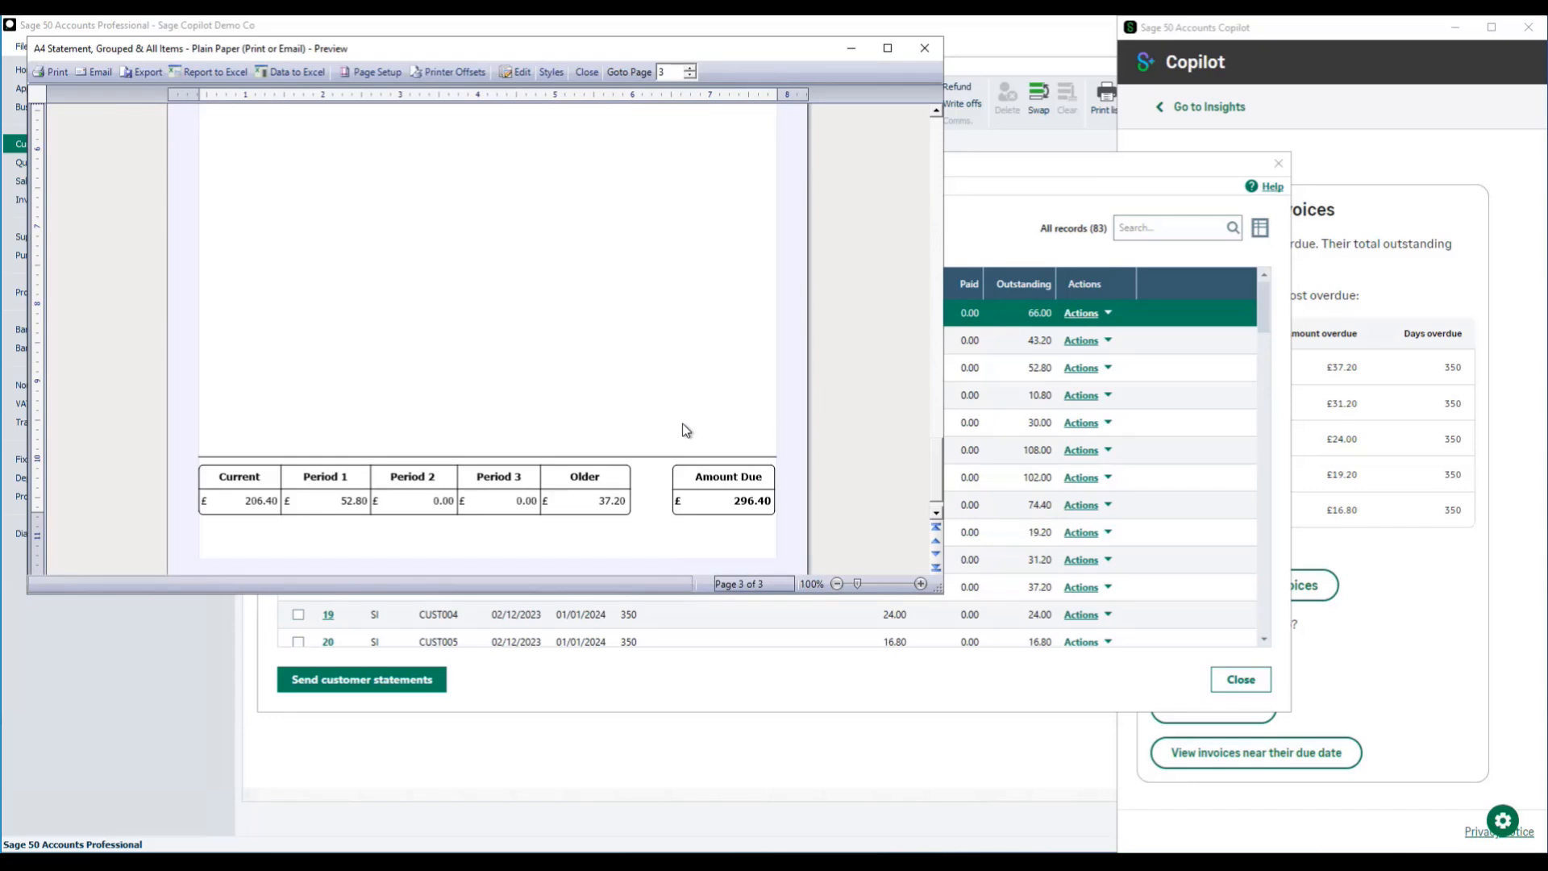
pyautogui.click(587, 72)
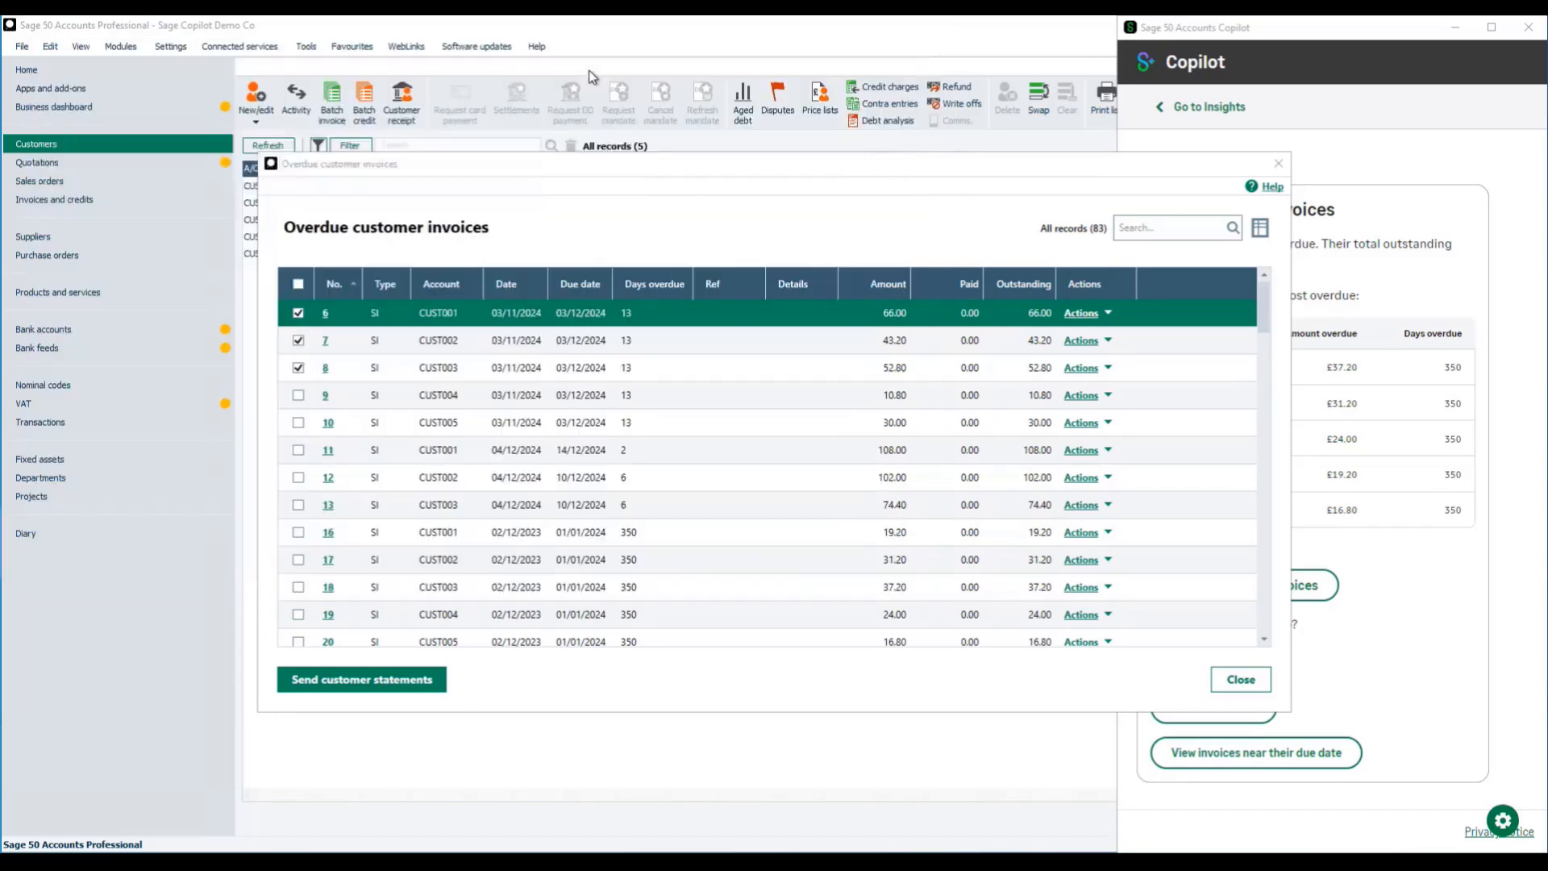
pyautogui.click(1241, 680)
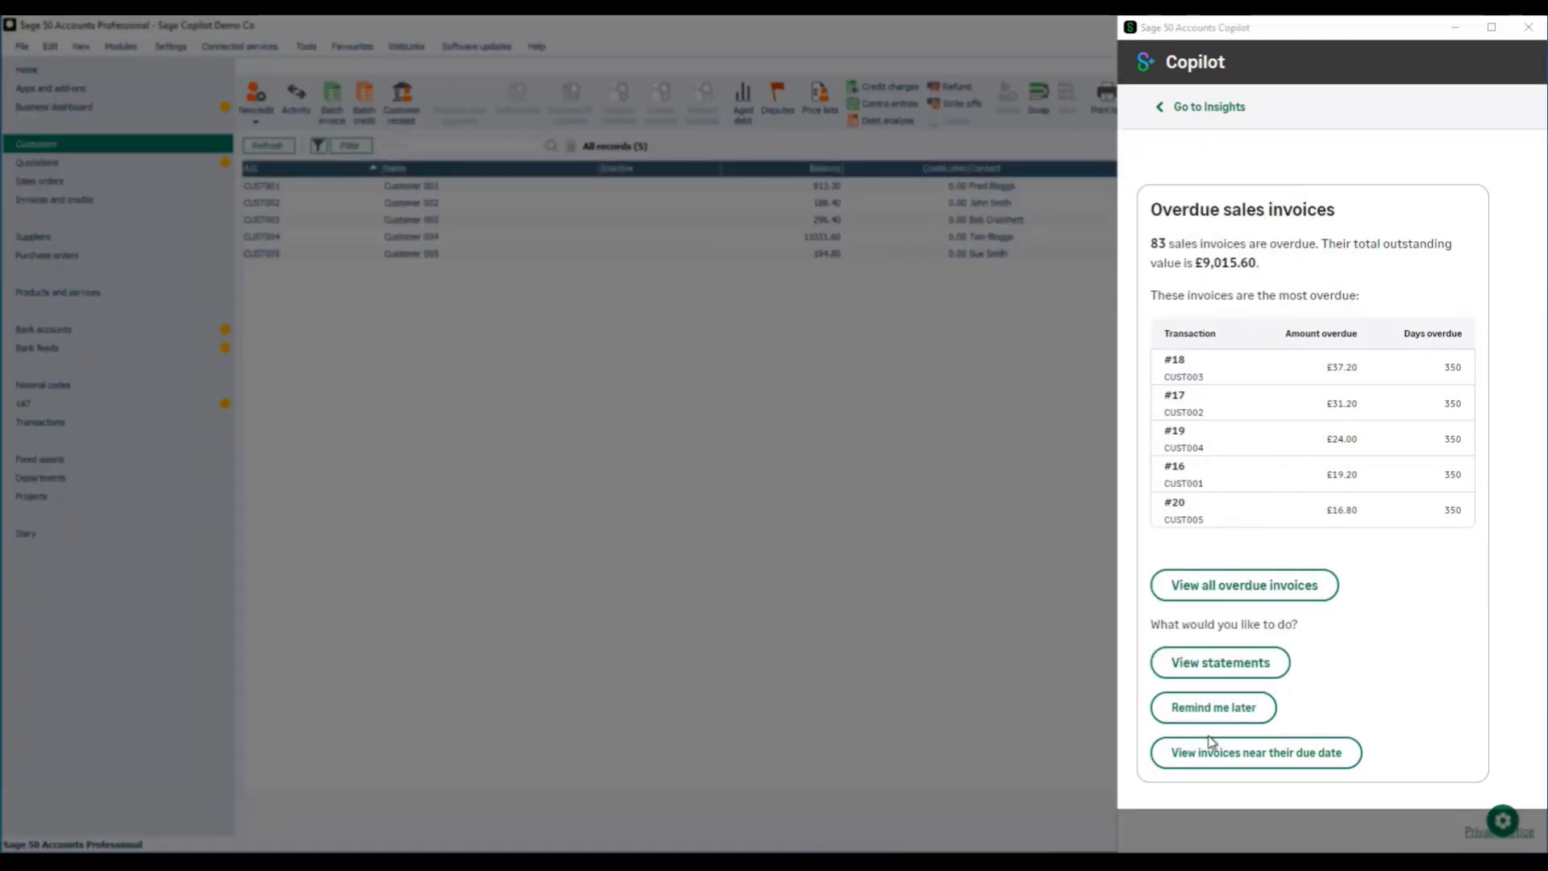
# Add a diary reminder dated 16/12/2024 from Copilot to chase the overdue sales invoices
pyautogui.click(1227, 712)
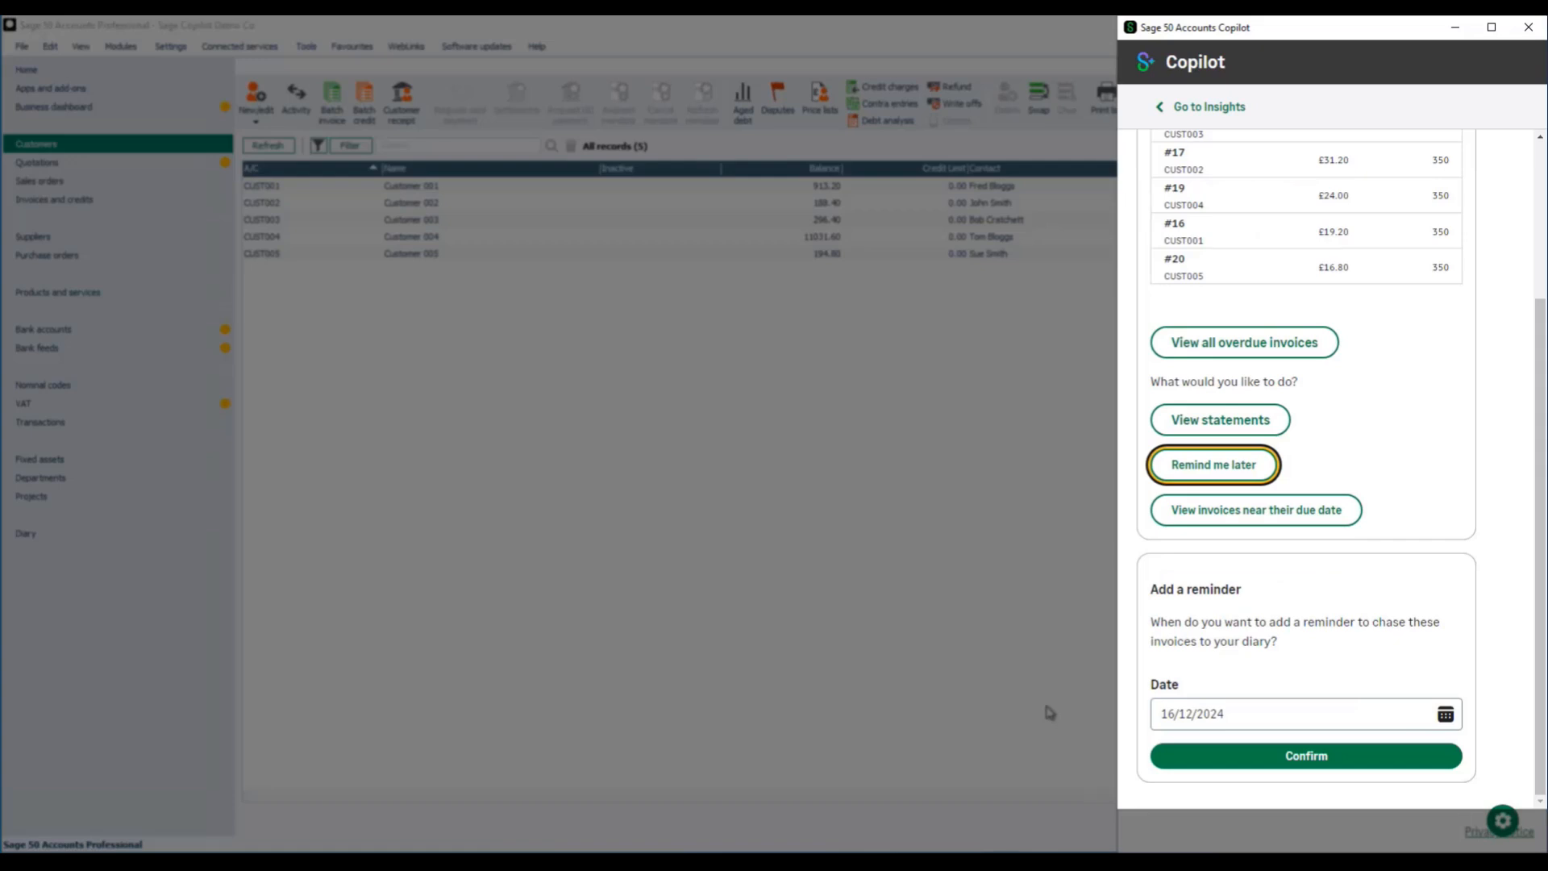
pyautogui.click(1284, 762)
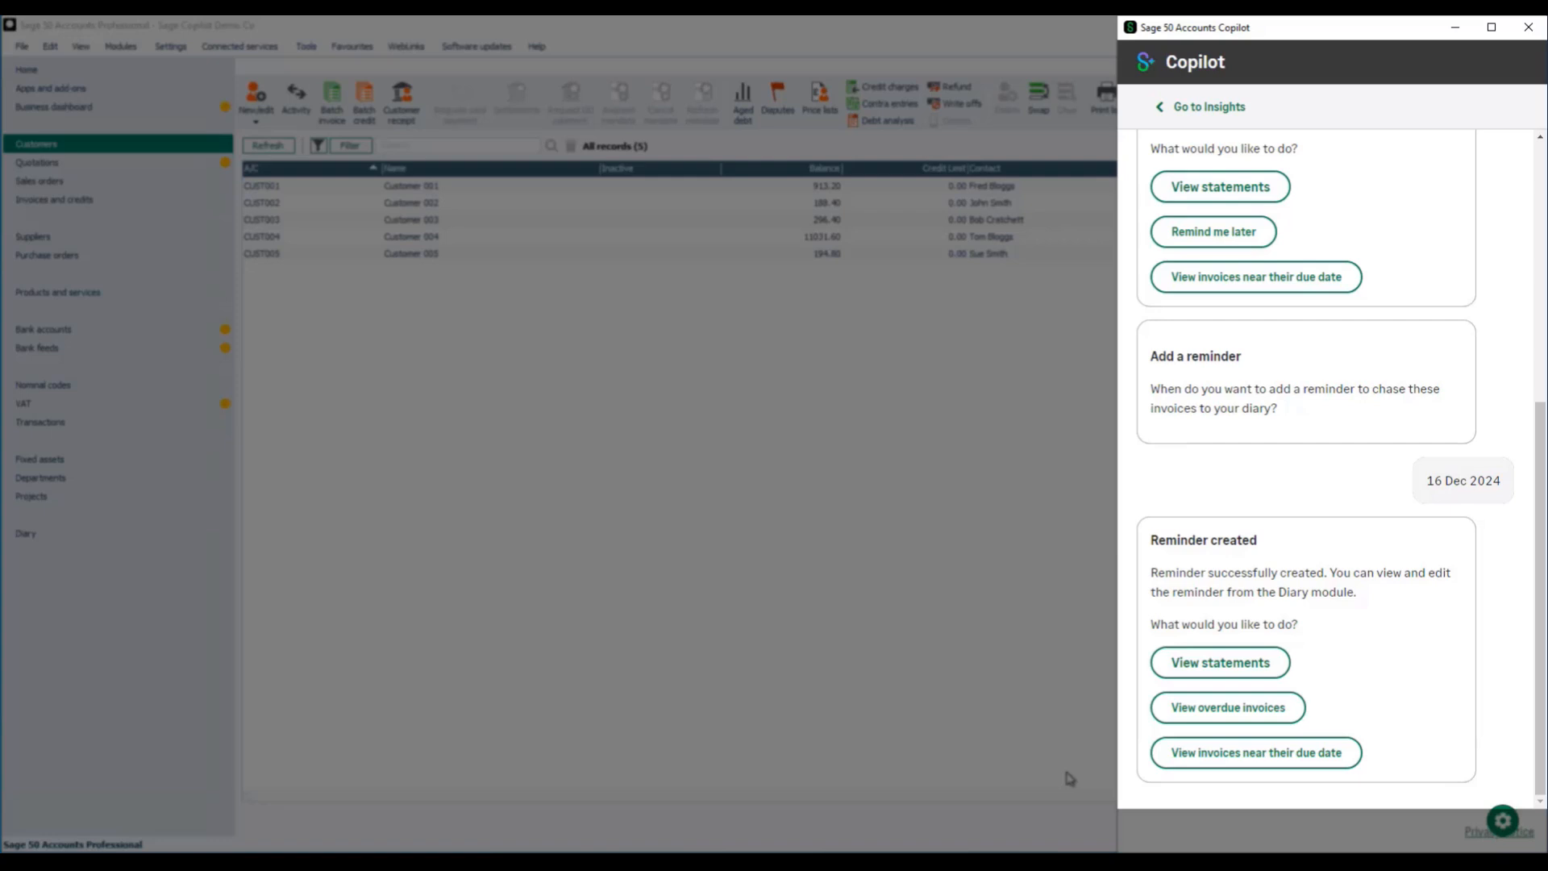
# View Copilot's invoices near their due date and the full list due in the next 7 days, and close the list
pyautogui.click(1209, 763)
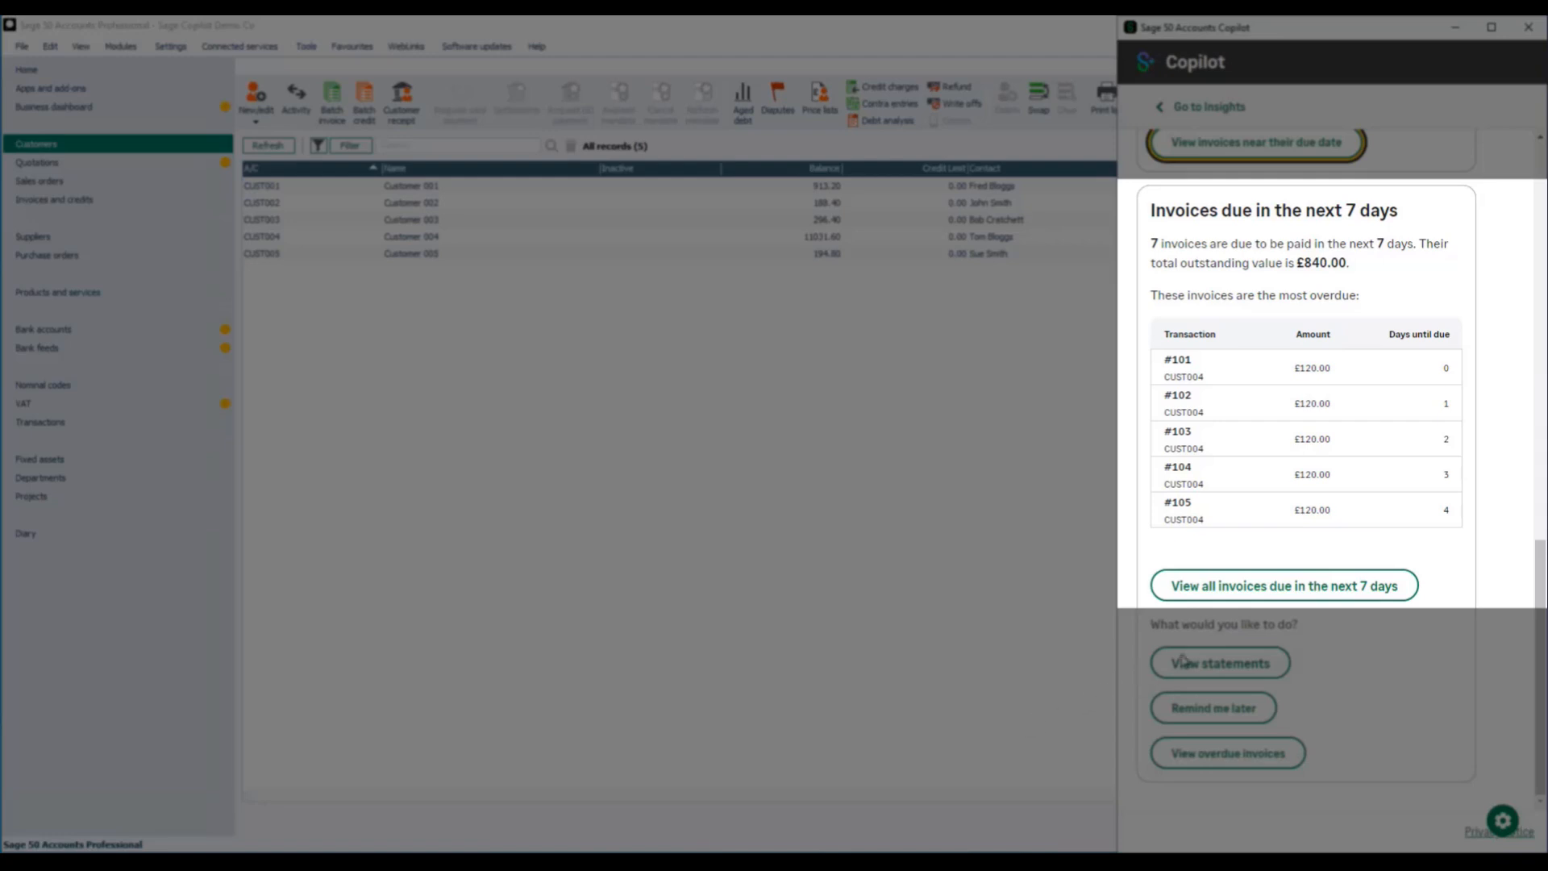
pyautogui.click(1287, 589)
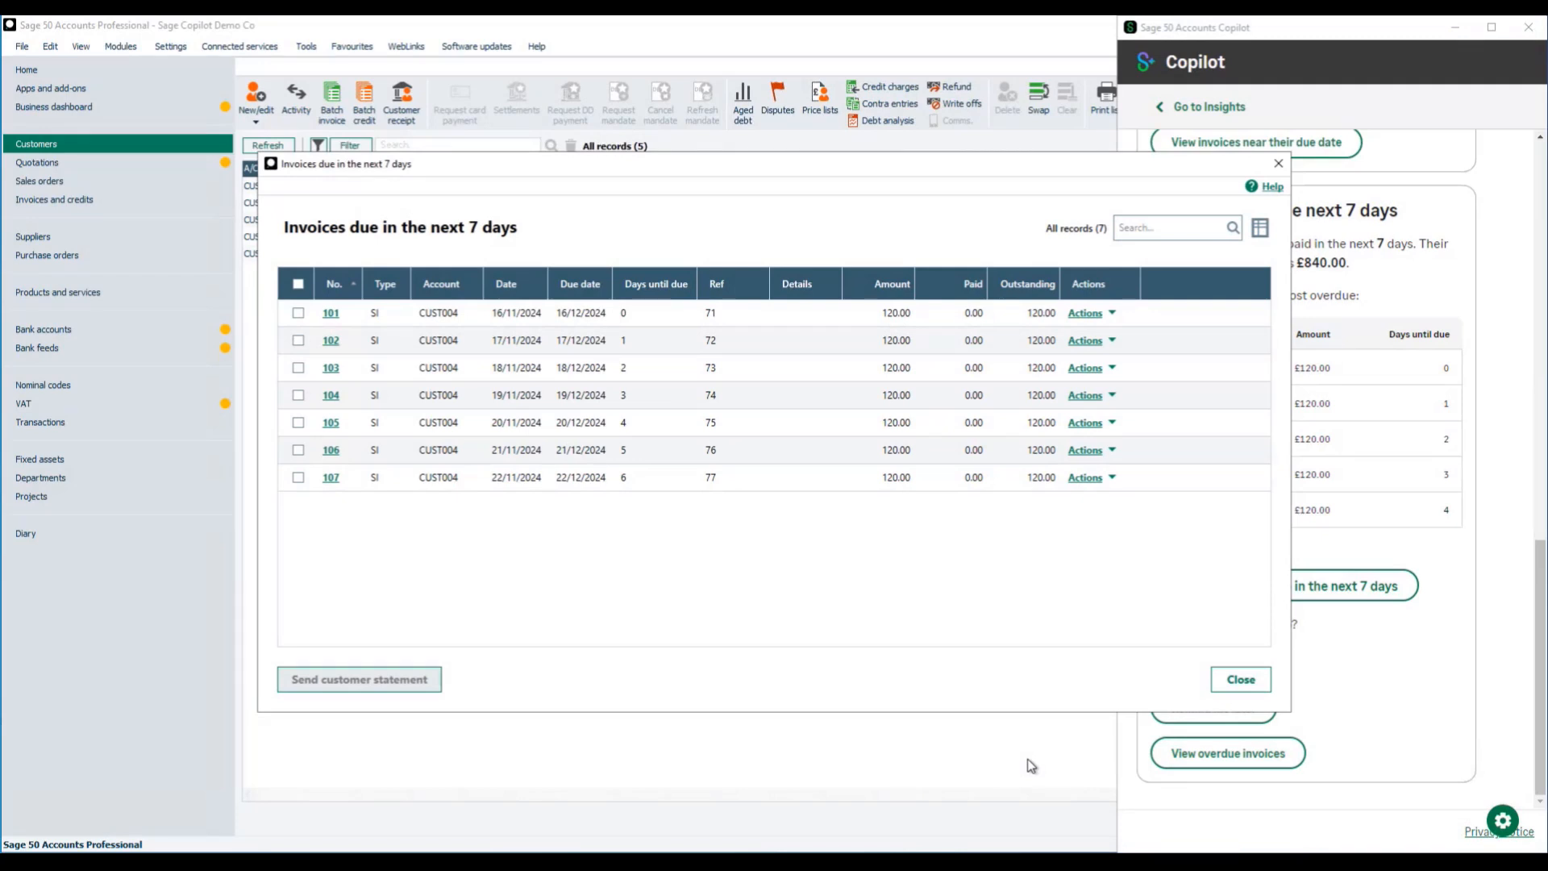
pyautogui.click(1236, 685)
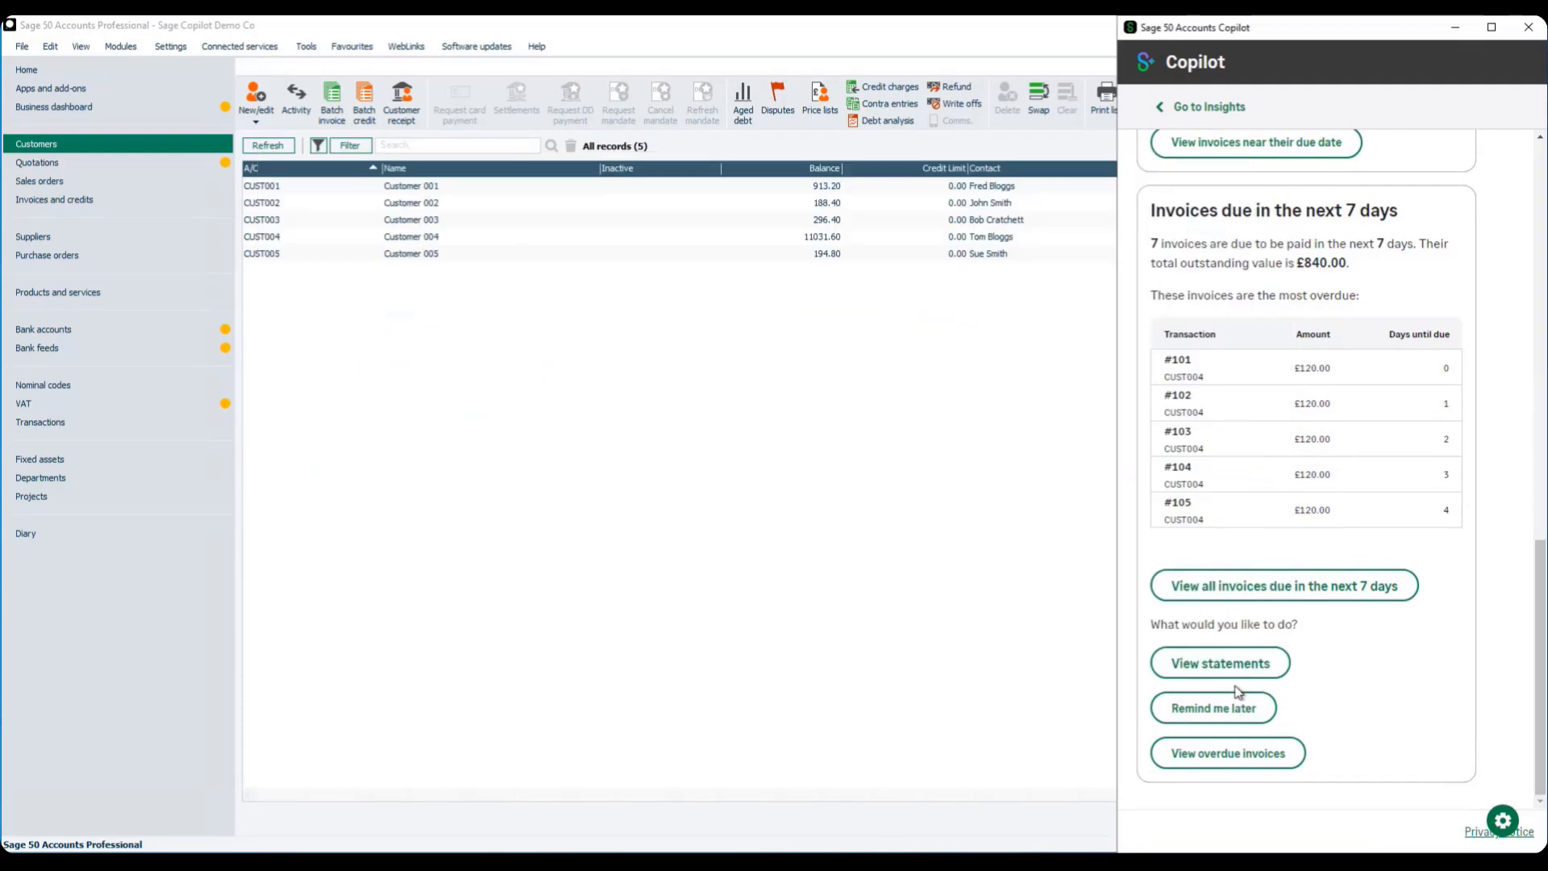
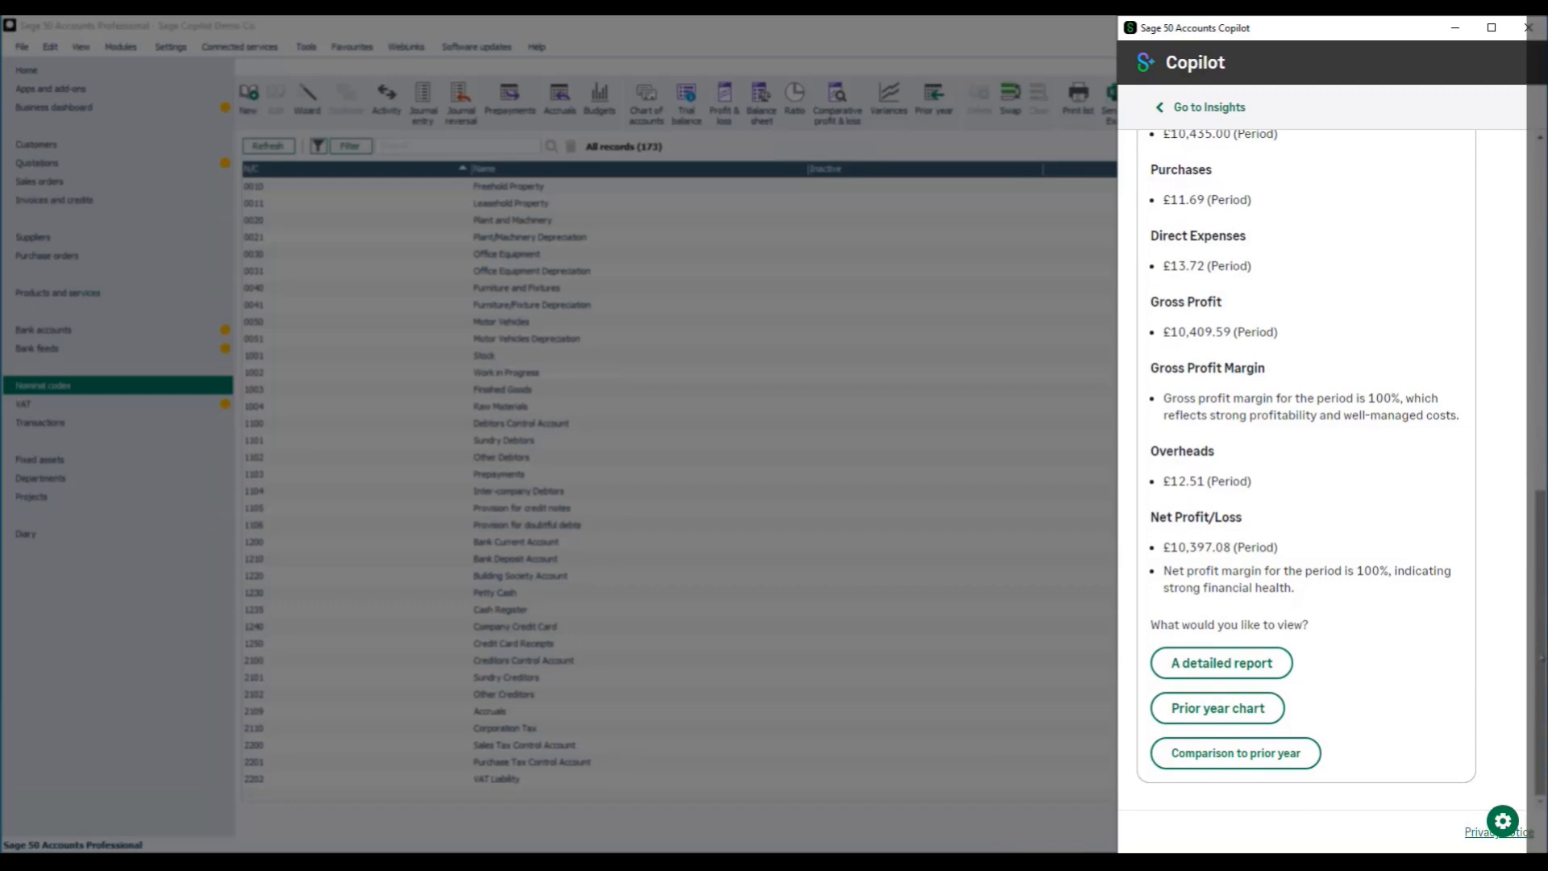
# Generate the detailed Transactional Profit & Loss report from Copilot for transaction dates 13/12/2023 to 12/12/2024, and close its preview
pyautogui.click(1239, 665)
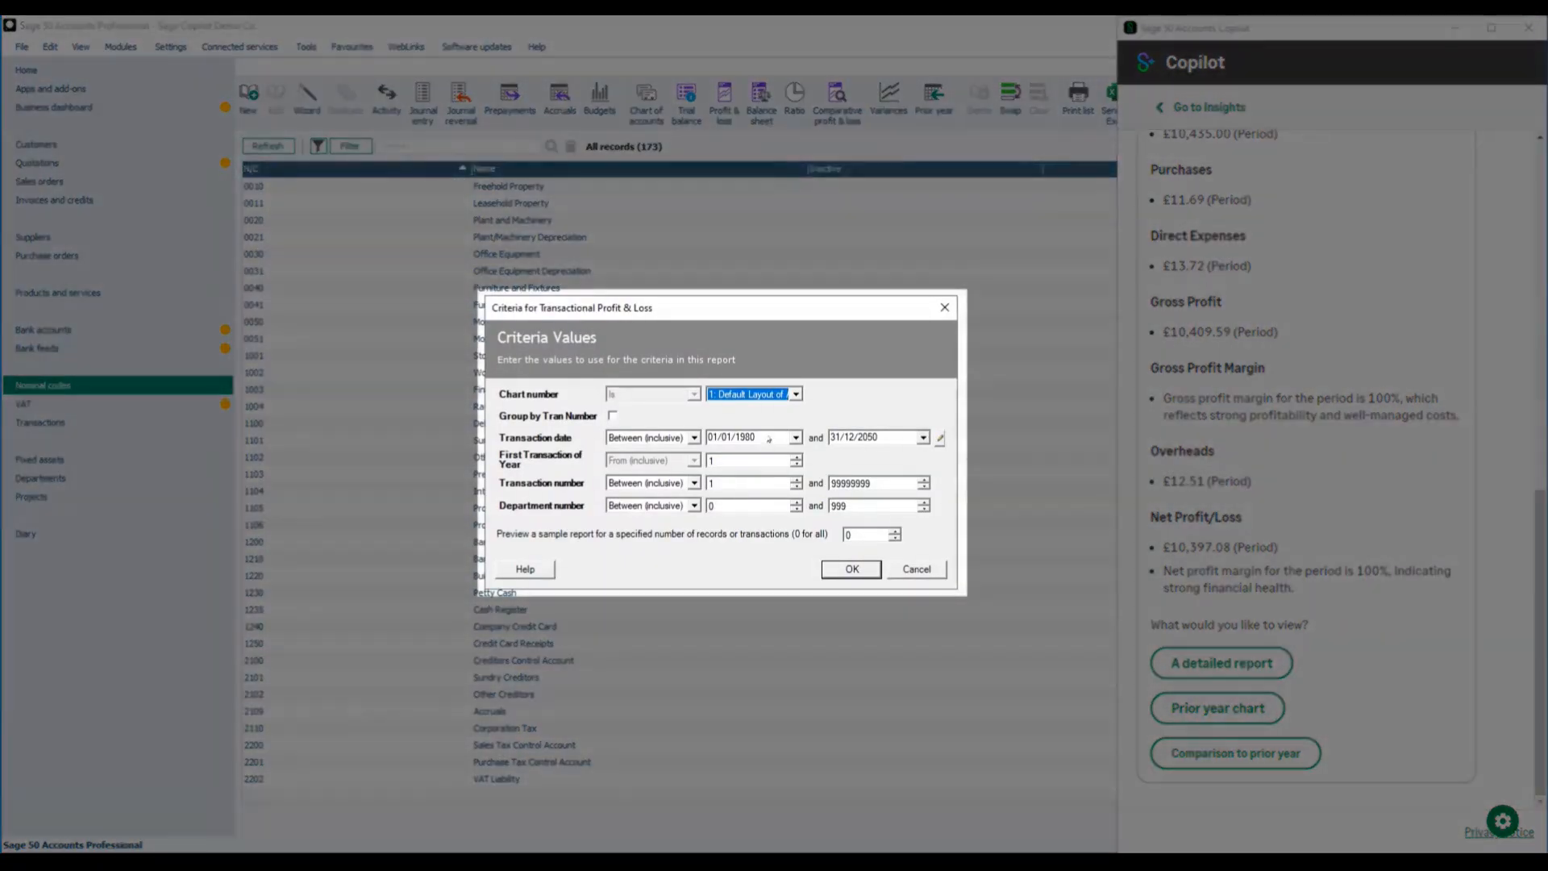
pyautogui.click(770, 439)
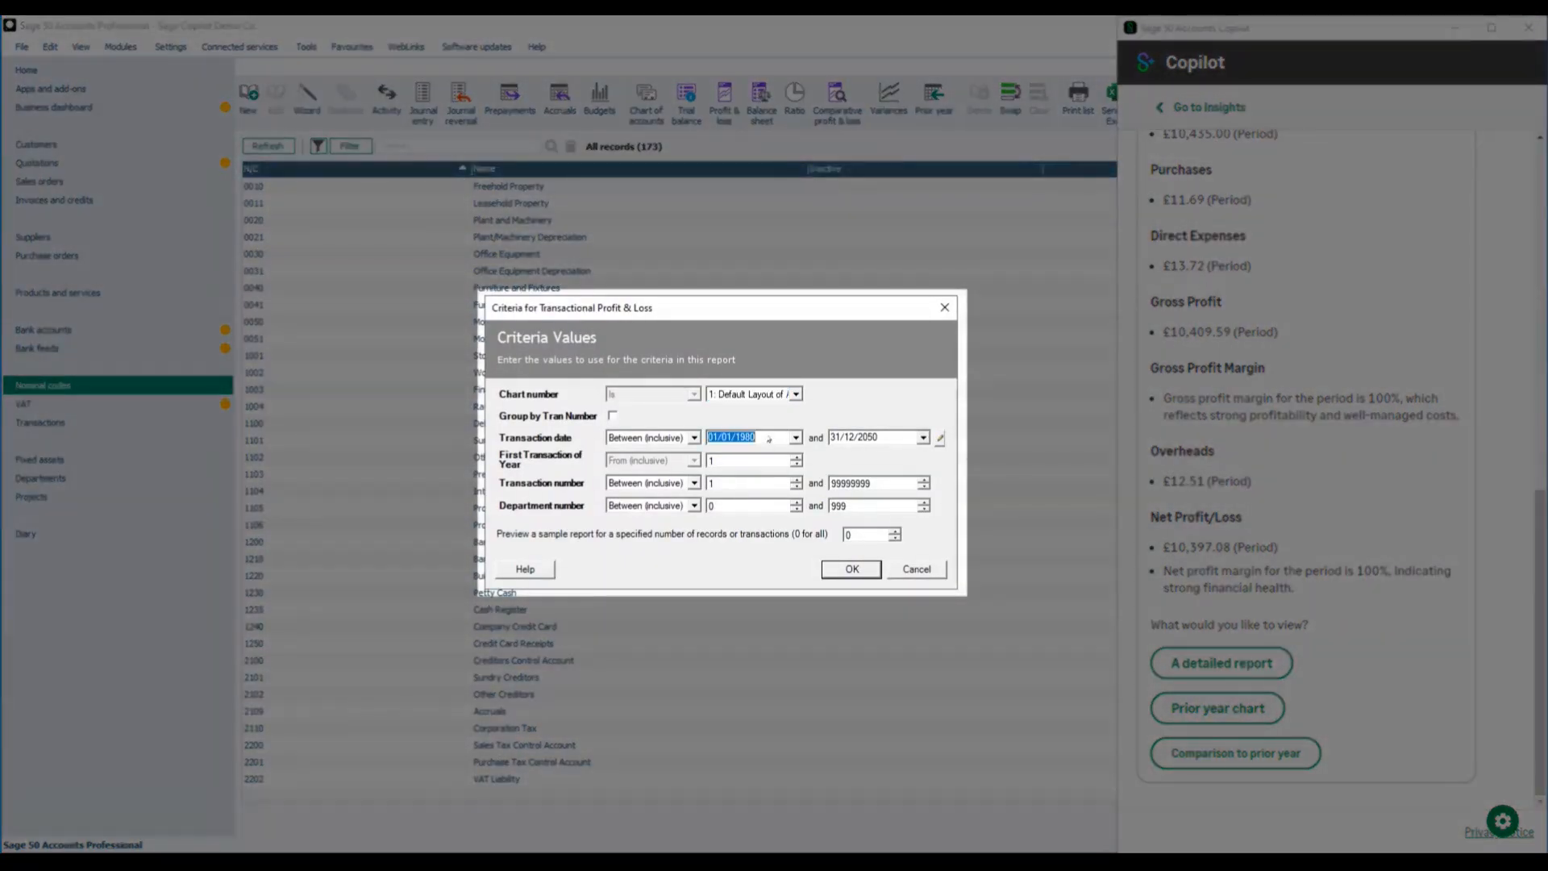
pyautogui.write('131223')
pyautogui.press('Tab')
pyautogui.write('121224')
pyautogui.press('Tab')
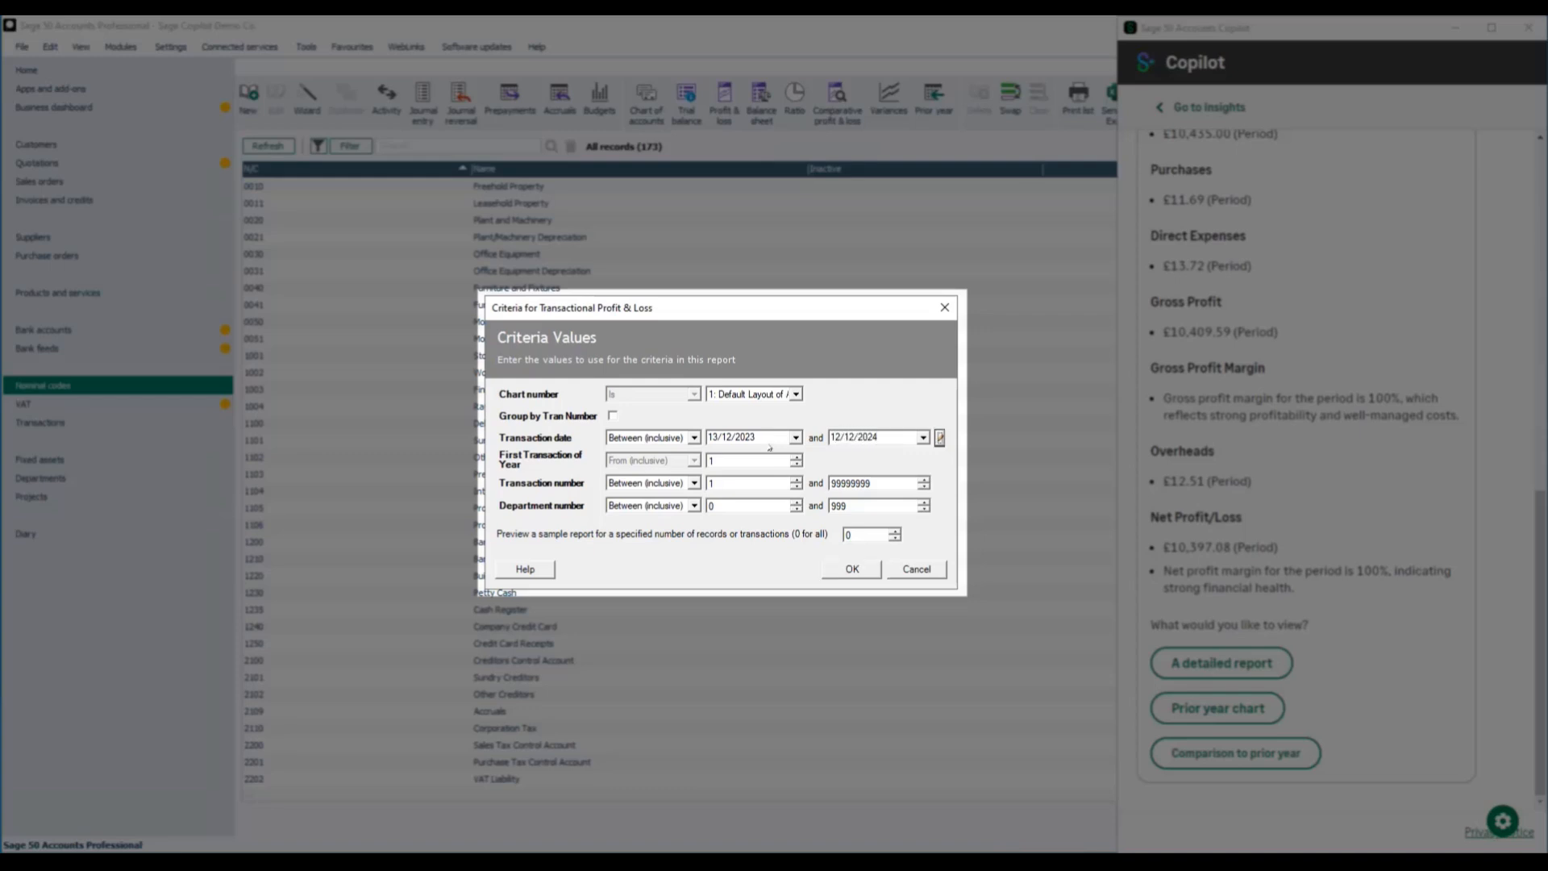
pyautogui.click(852, 570)
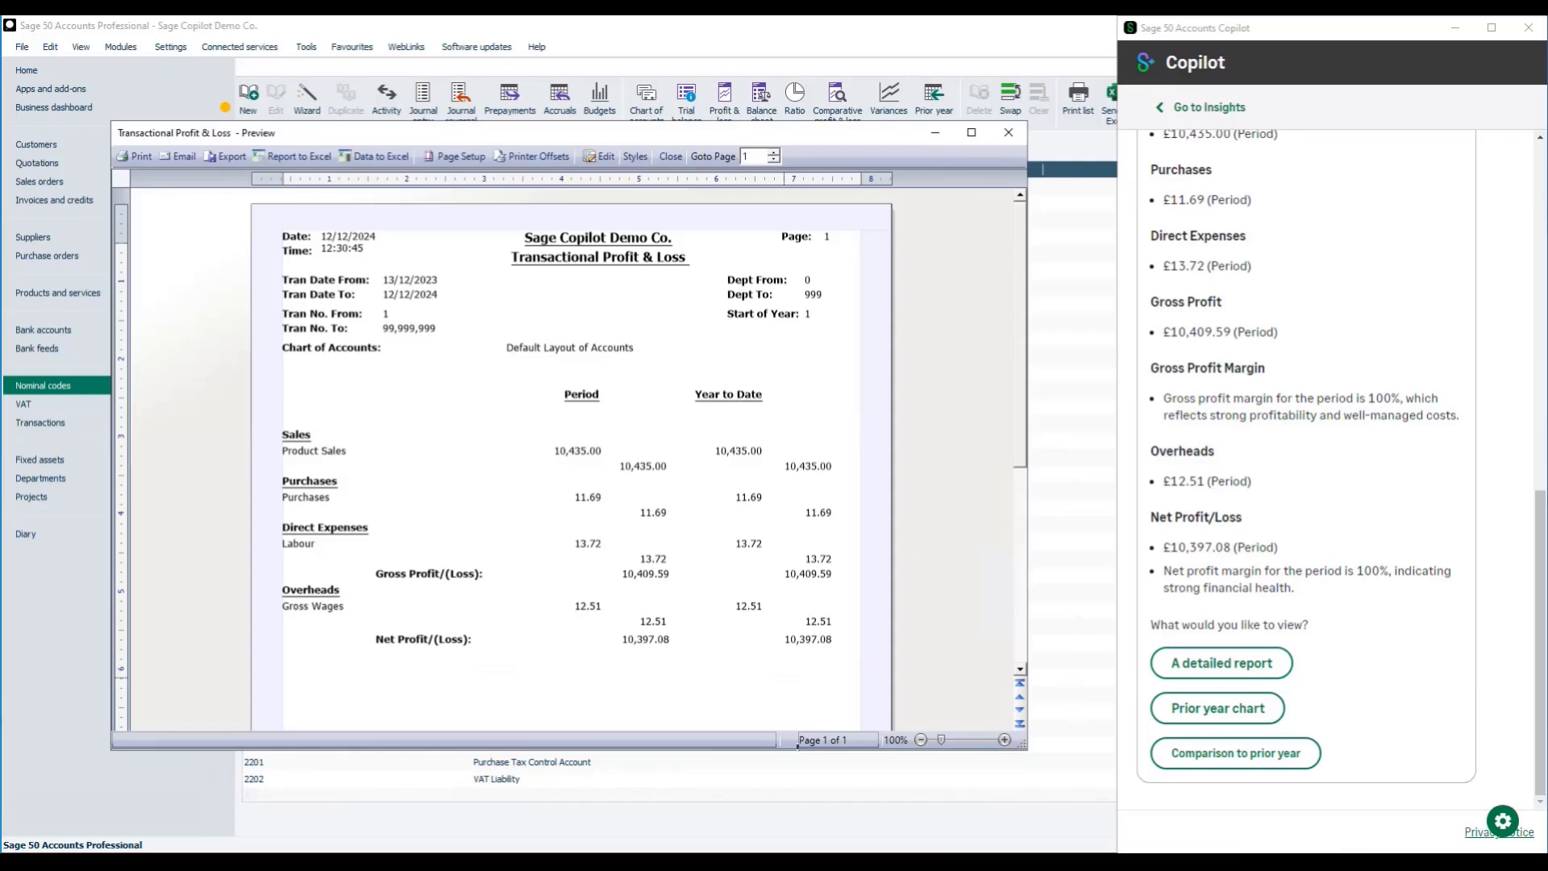
pyautogui.click(673, 156)
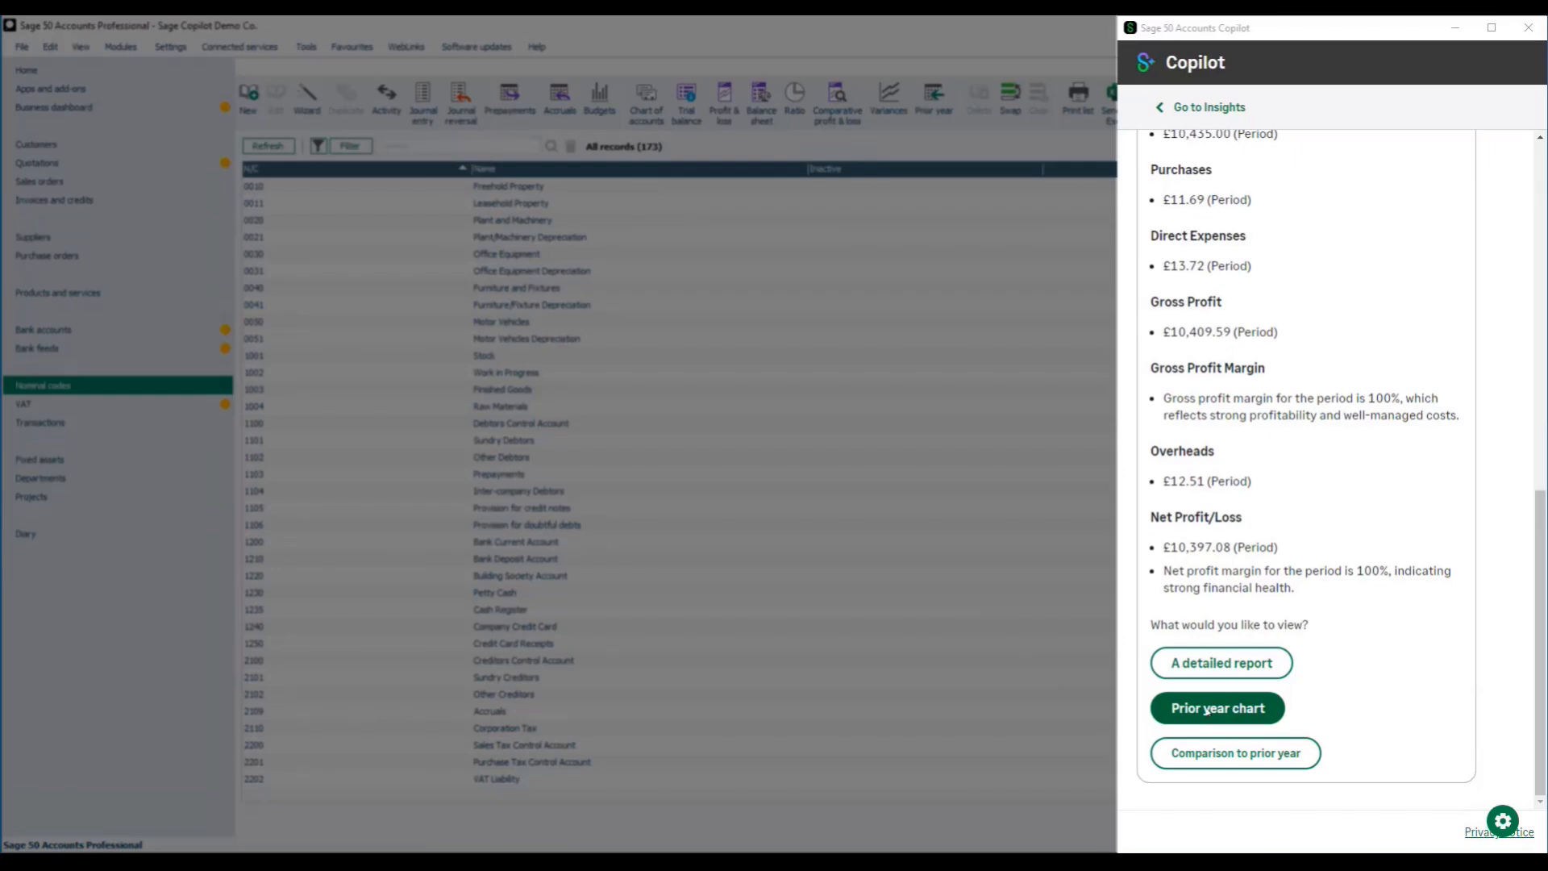
# View the profit and loss prior year chart with its Sales and Net profit/loss figures, enlarge its window, and close it
pyautogui.click(1219, 707)
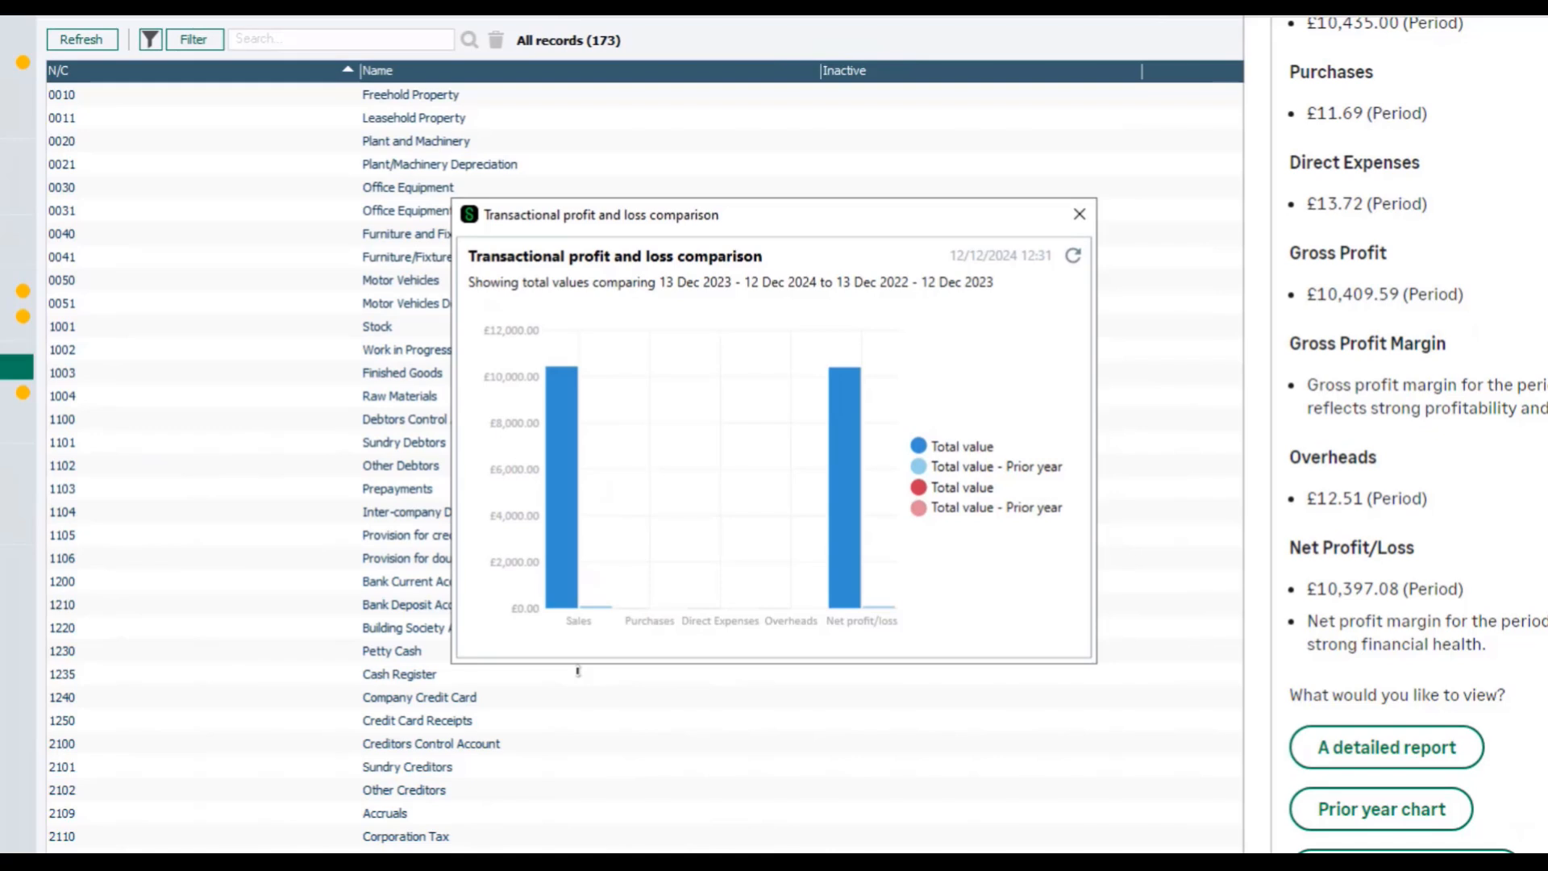
pyautogui.moveTo(562, 407)
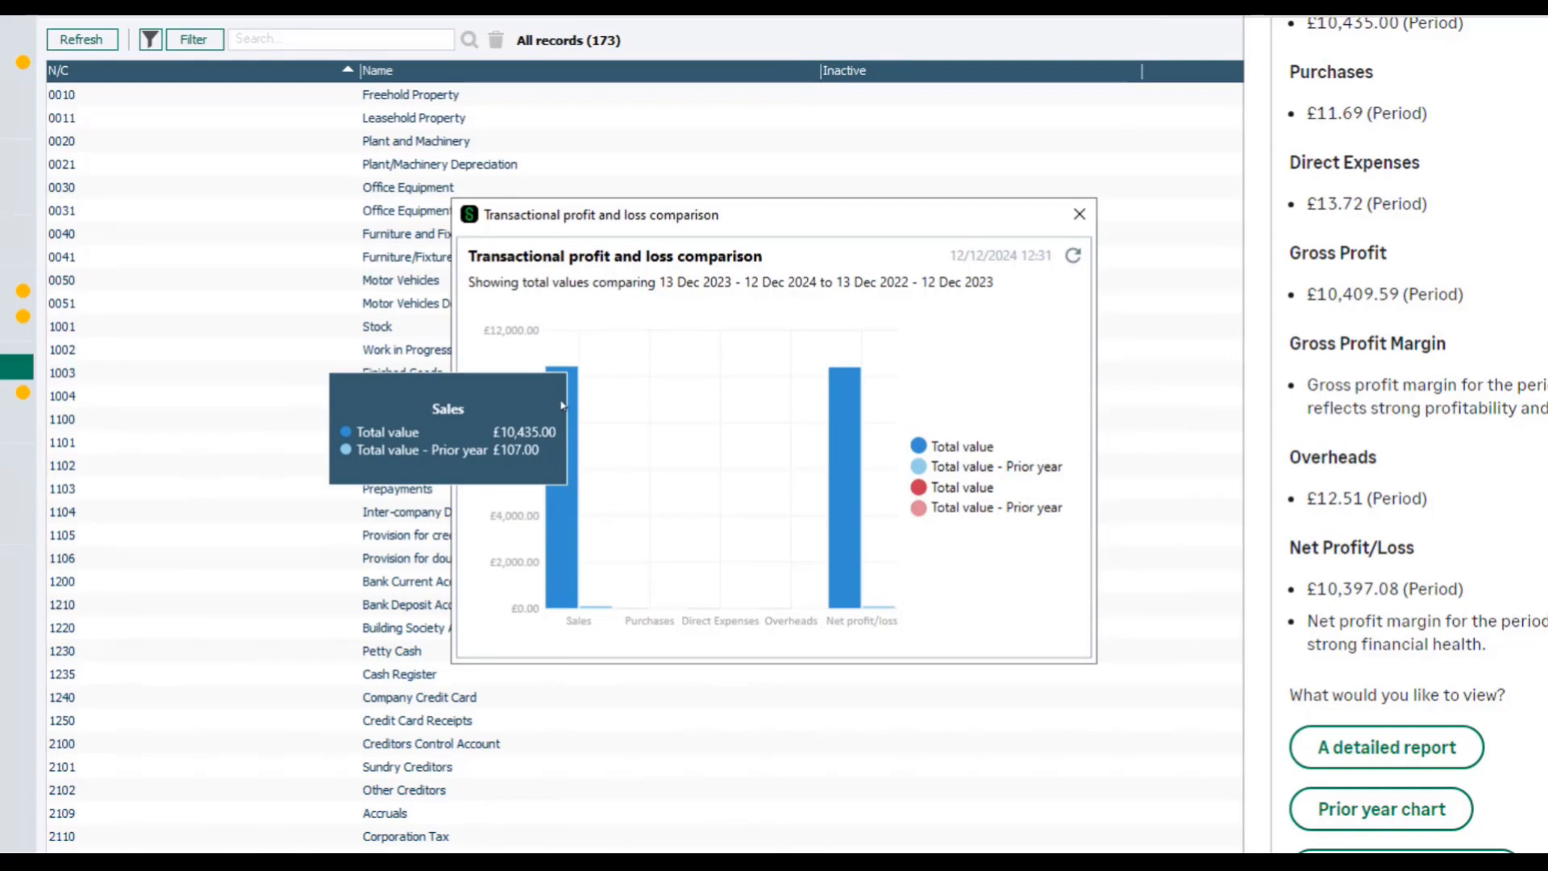
pyautogui.moveTo(831, 480)
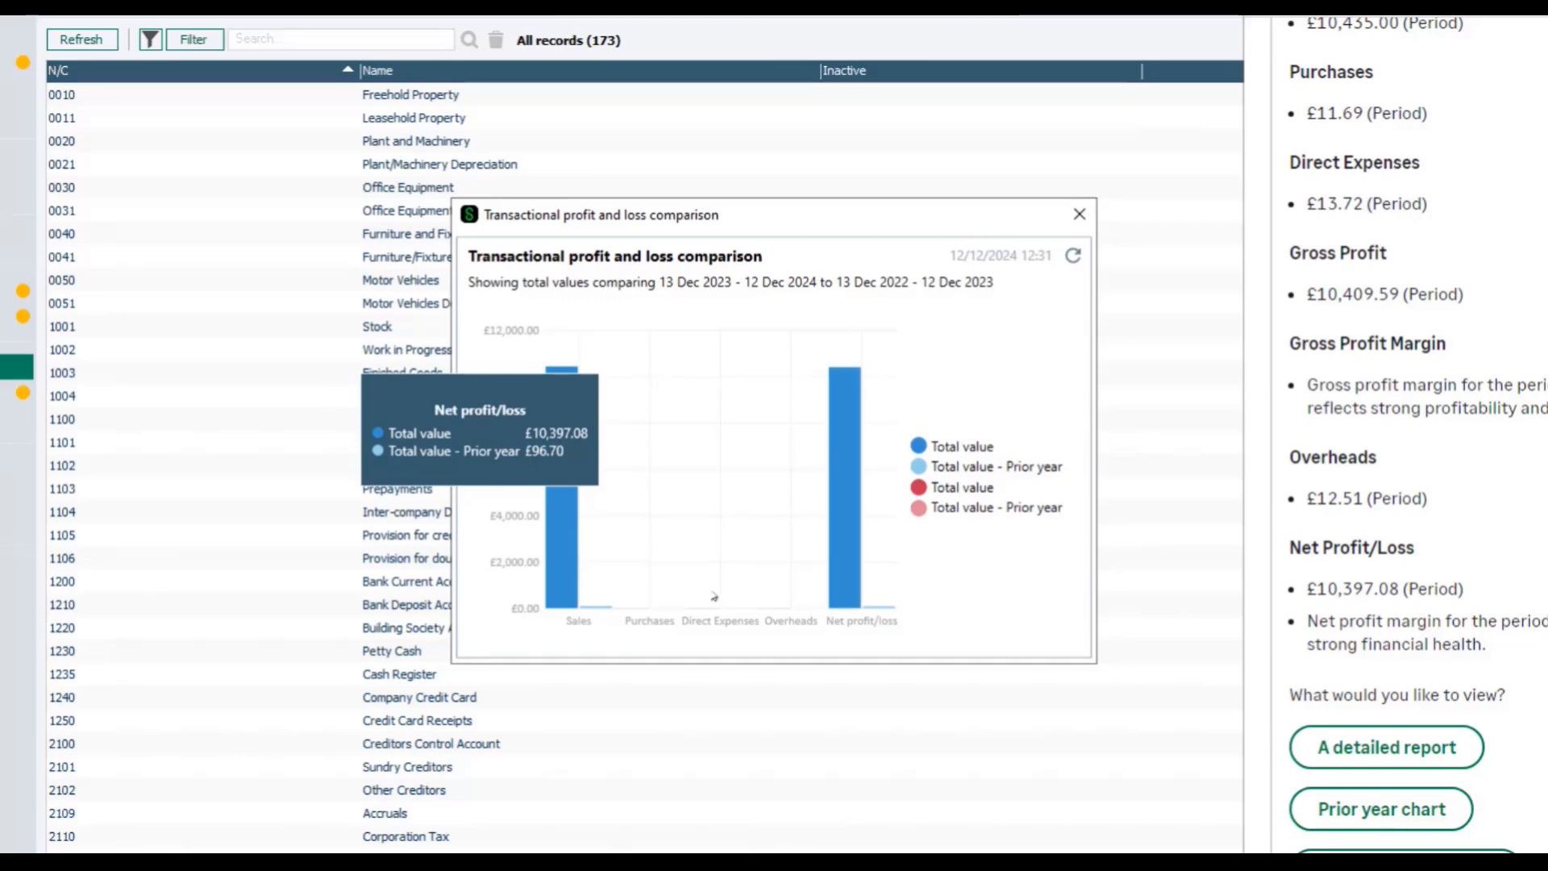
pyautogui.moveTo(452, 668); pyautogui.dragTo(187, 775)
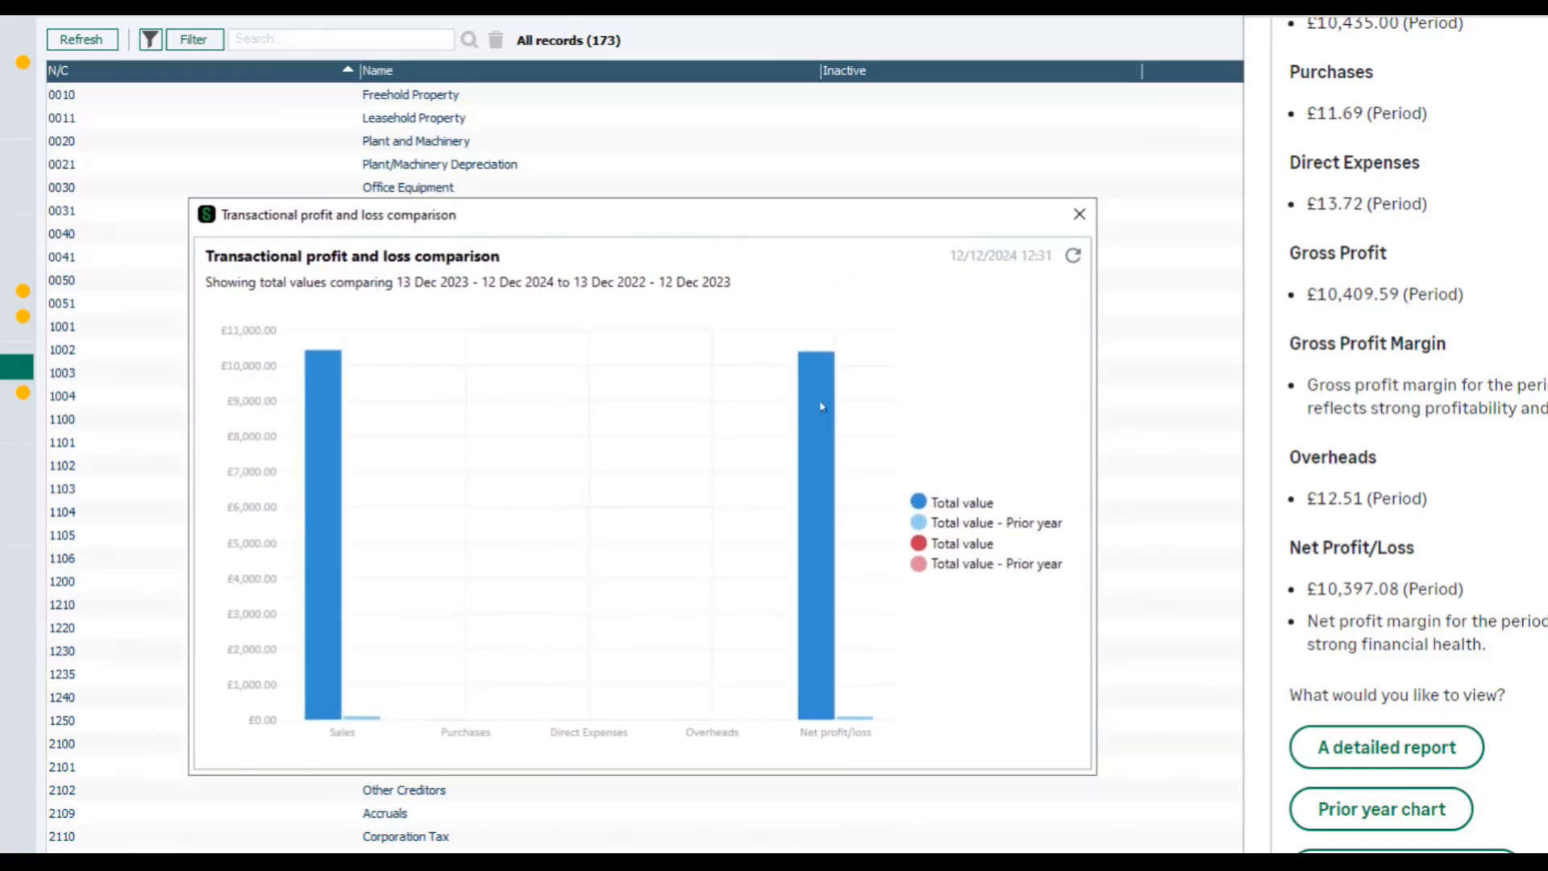
pyautogui.click(1080, 213)
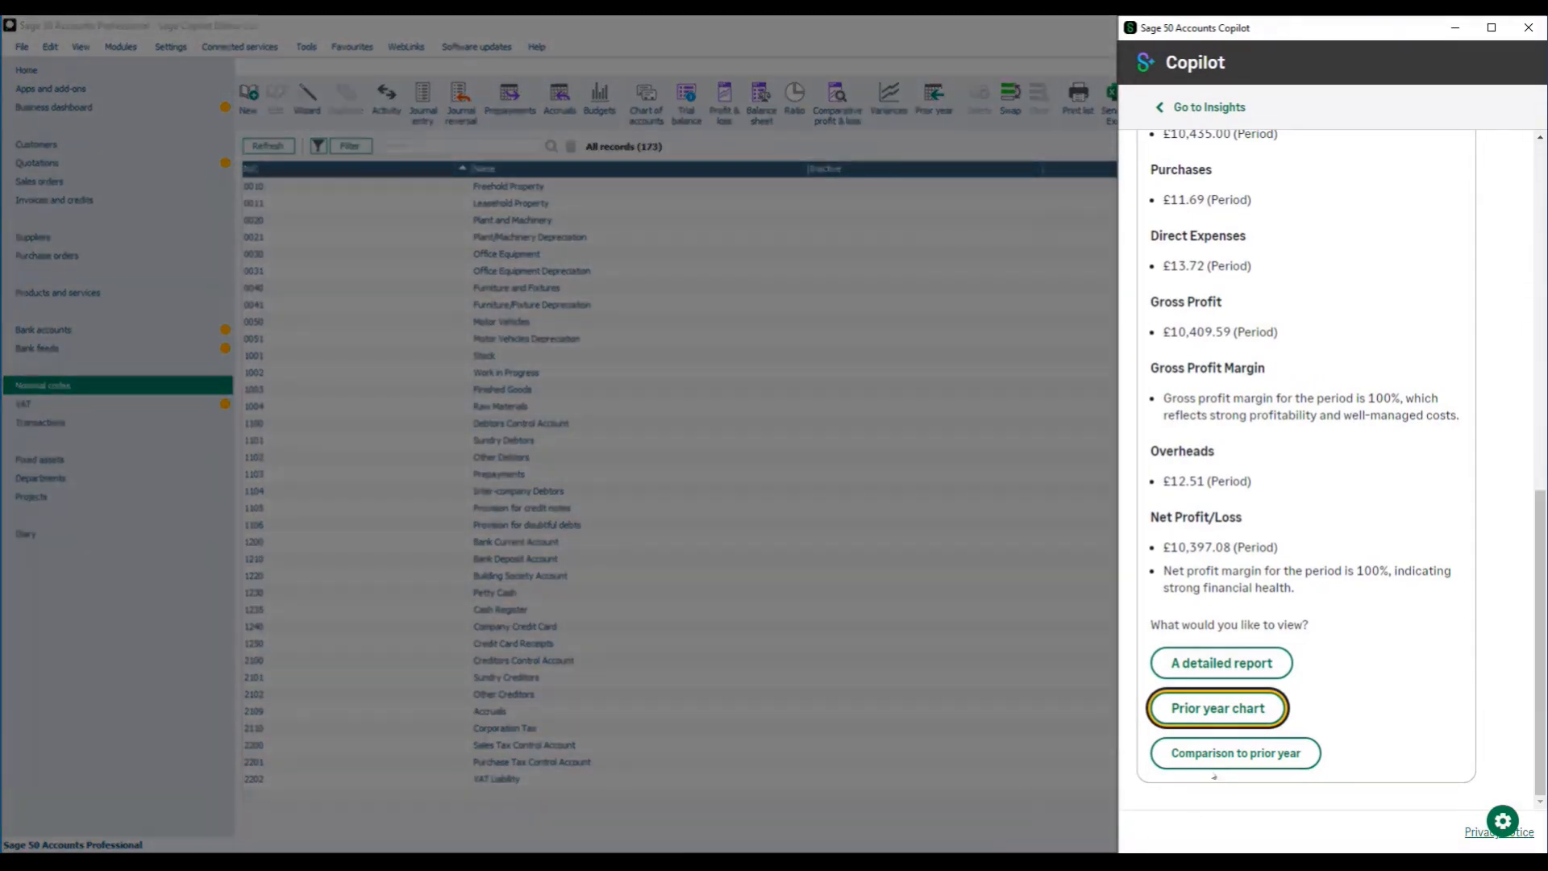
# Review Copilot's comparison of the profit and loss to the prior year down to Net Profit/Loss, and close Copilot
pyautogui.click(1234, 752)
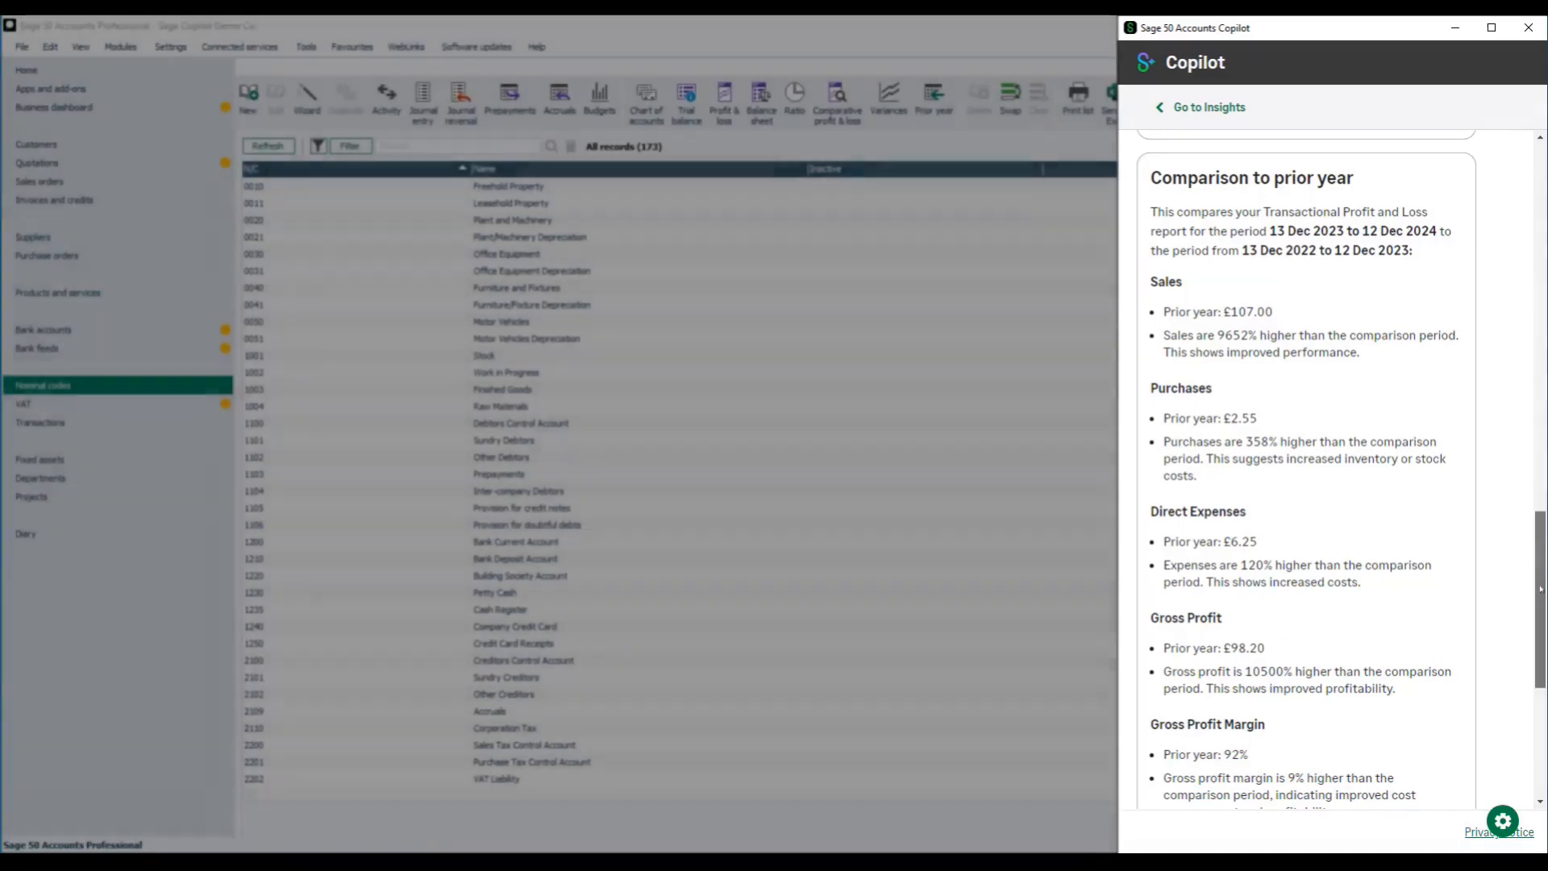
pyautogui.moveTo(1535, 594); pyautogui.dragTo(1539, 687)
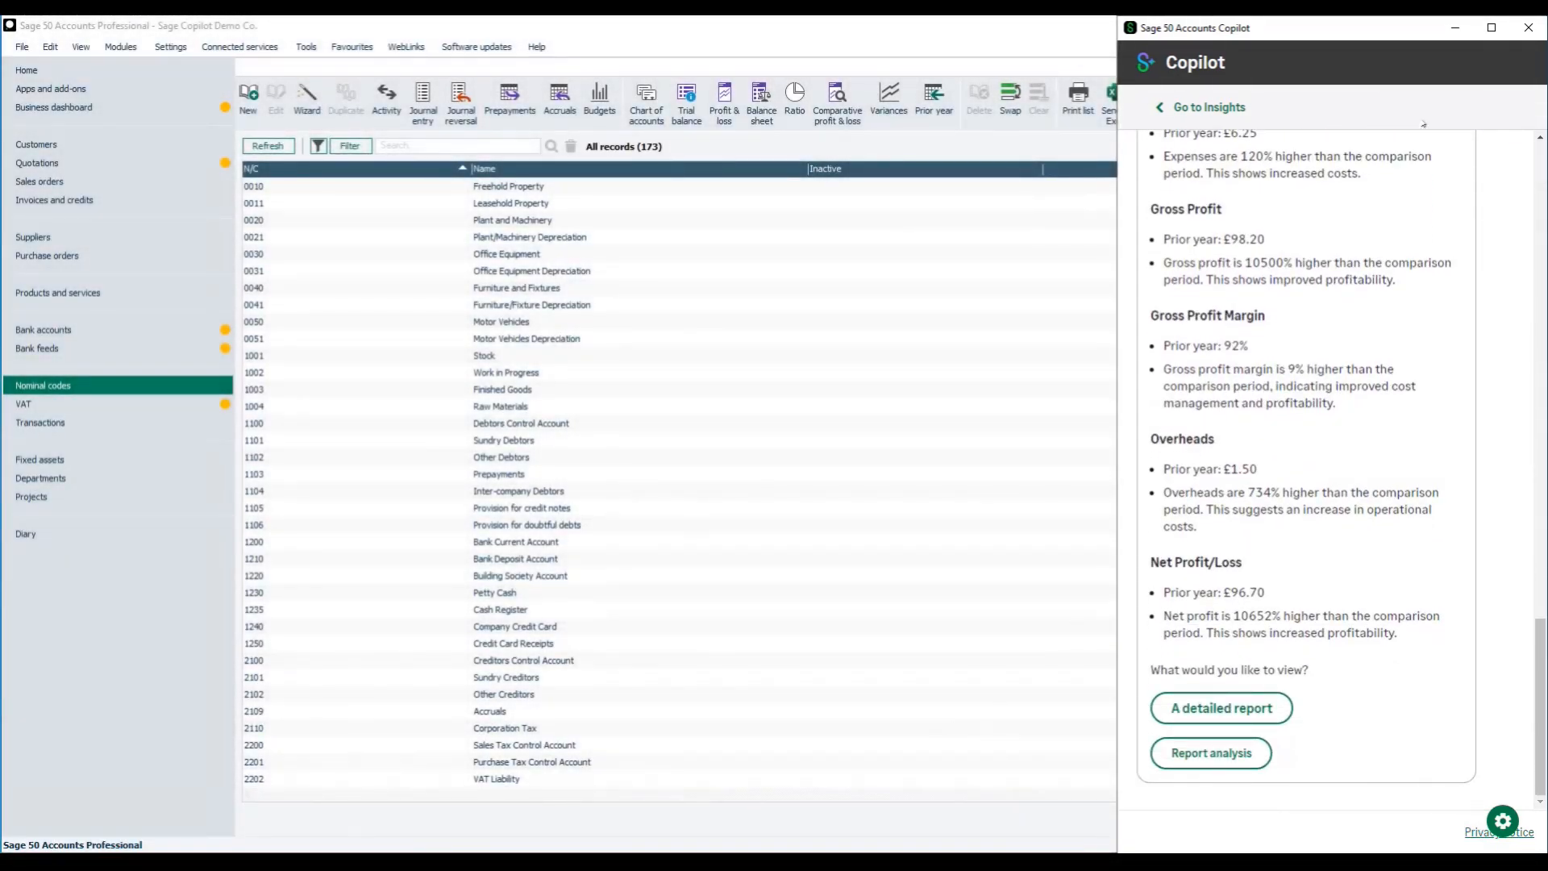
pyautogui.click(1528, 27)
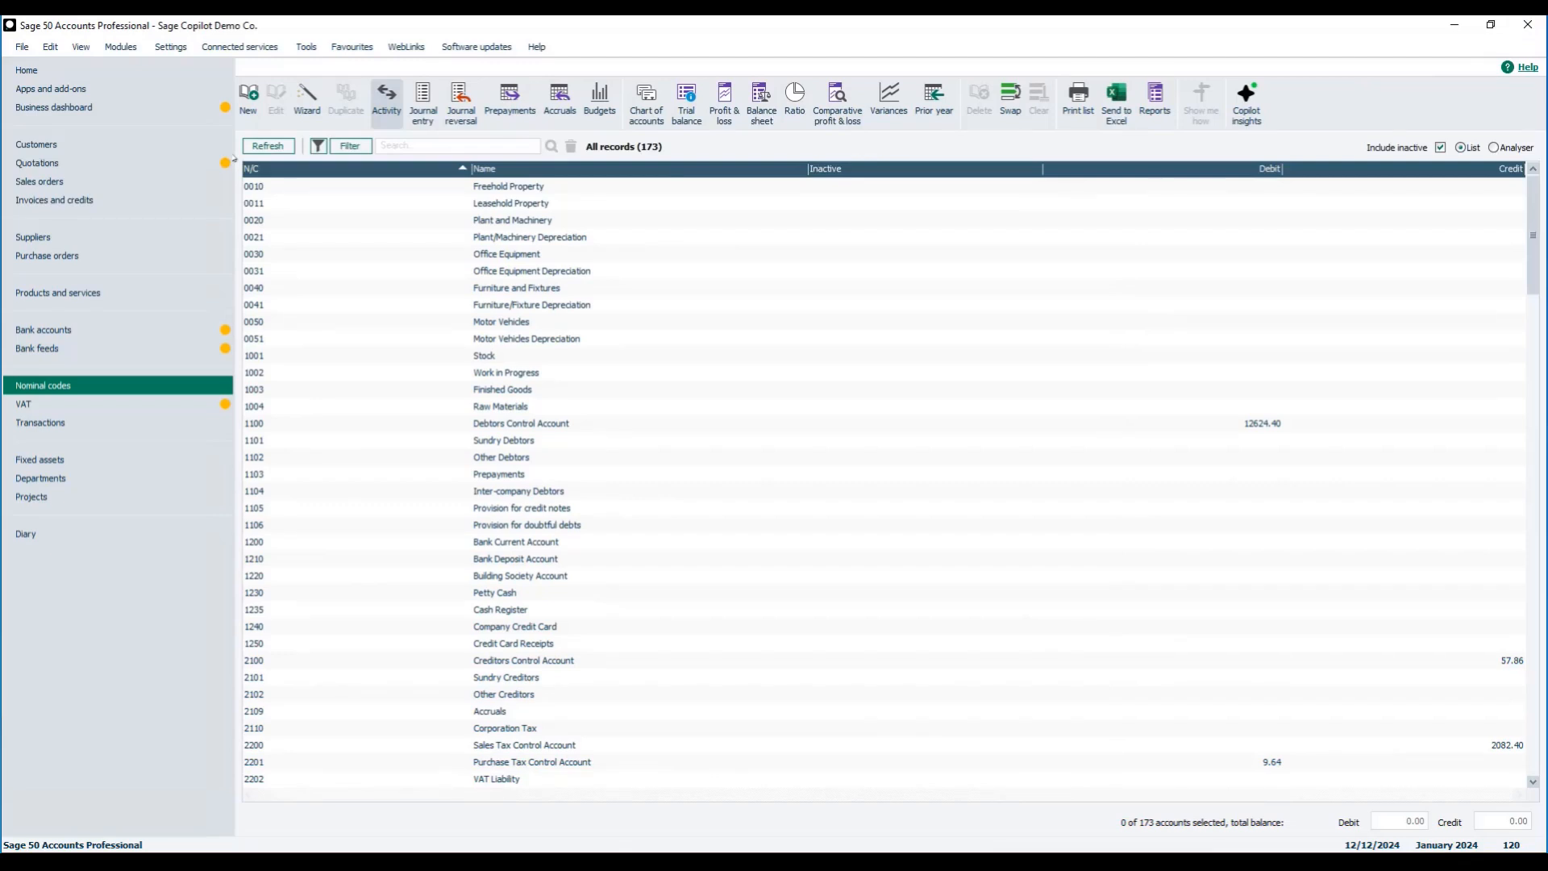
# Run Copilot's Sales Ledger Turnover report analysis from the customer insights for 13/12/2023 to 12/12/2024
pyautogui.click(36, 146)
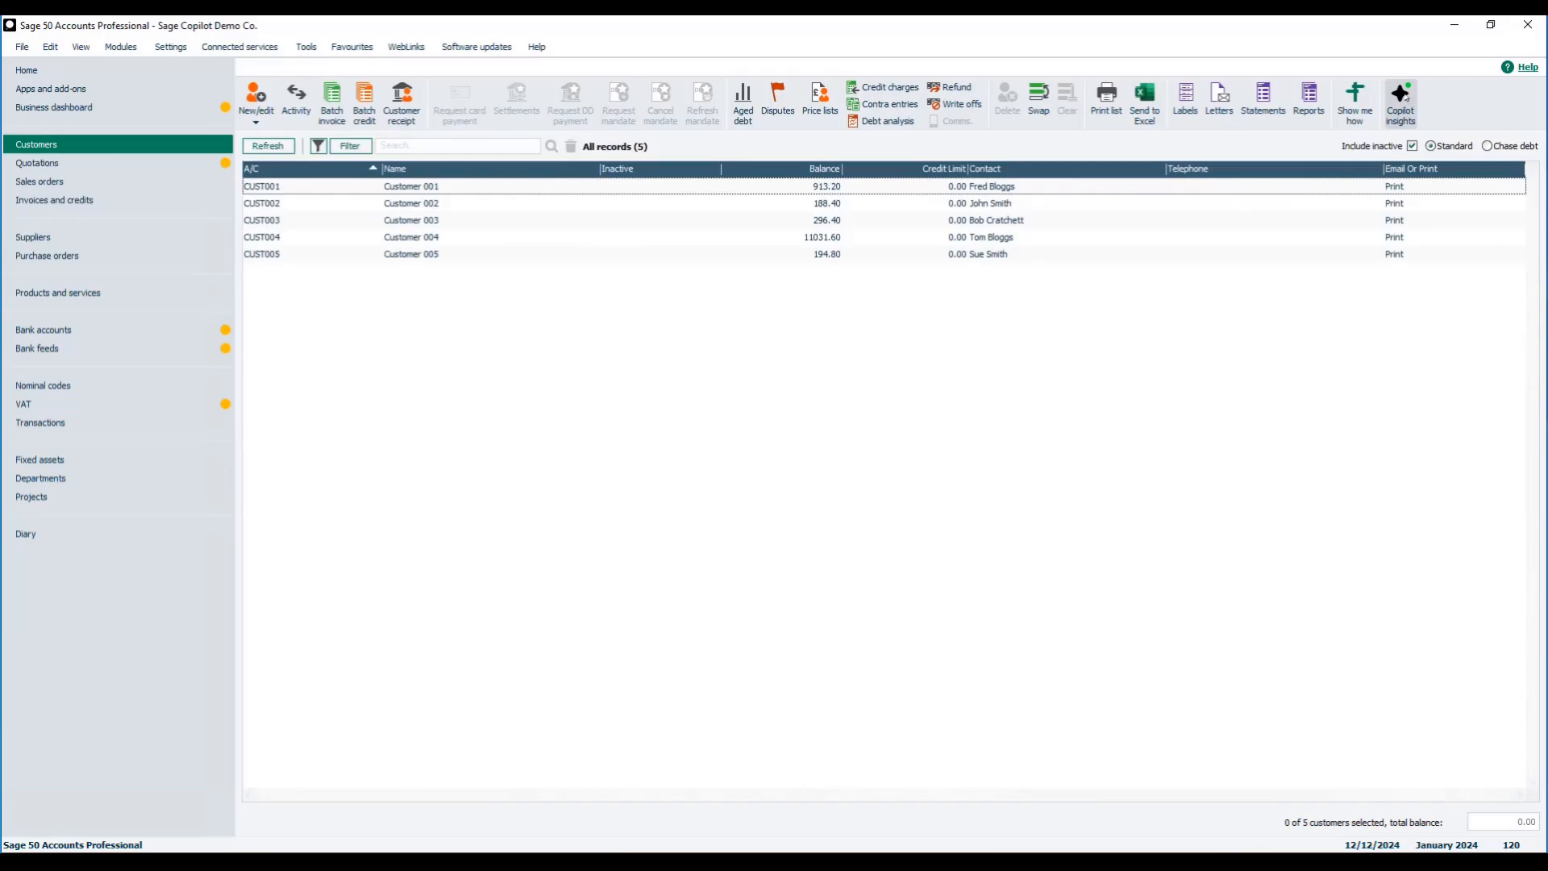
pyautogui.click(1400, 97)
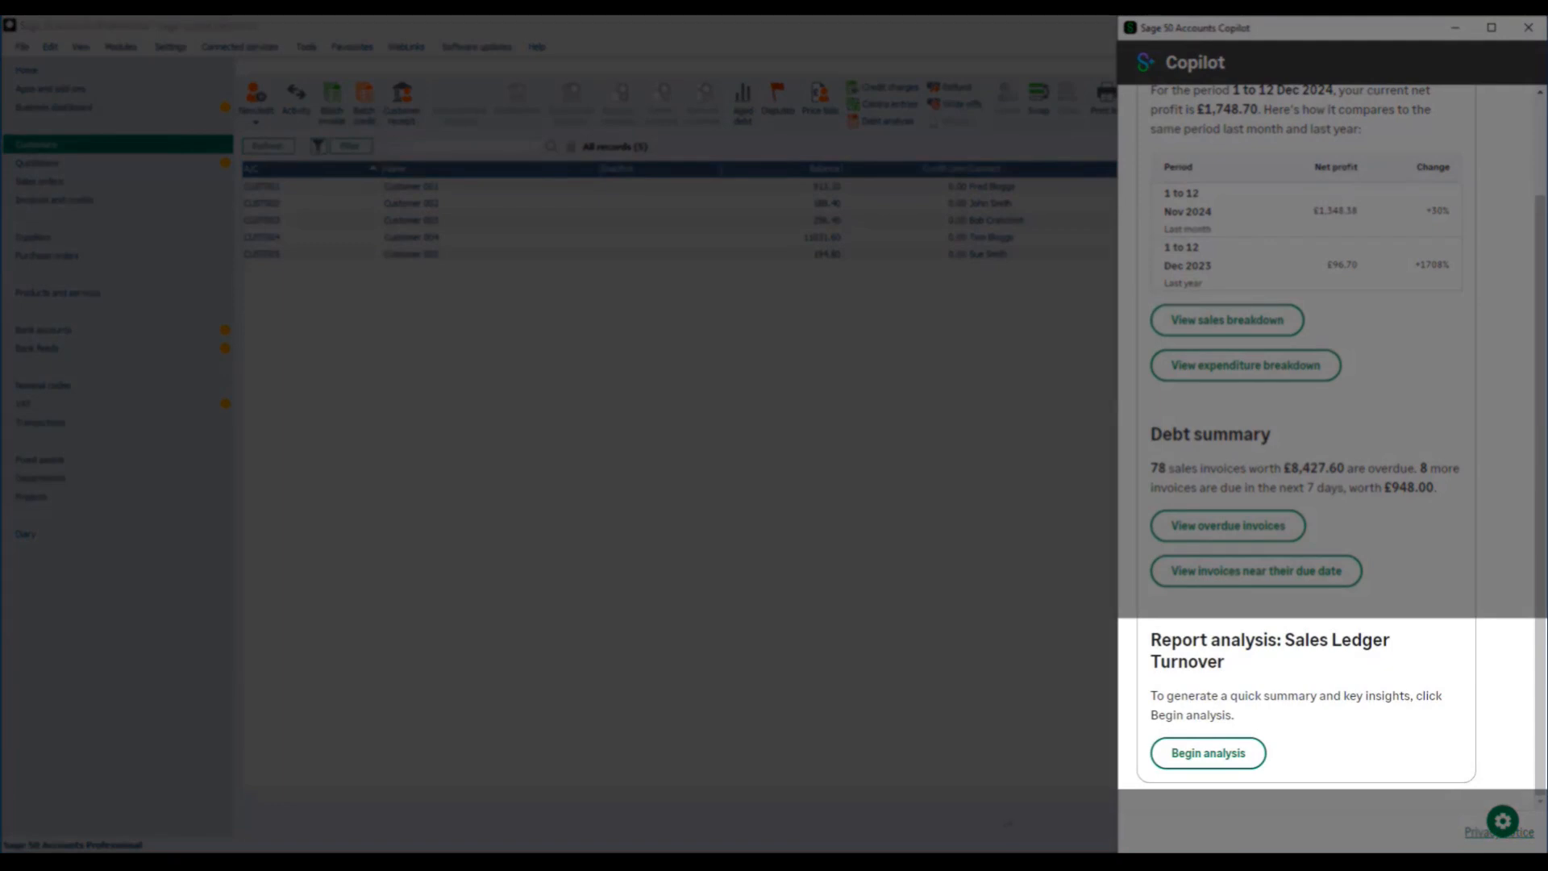
pyautogui.click(1207, 752)
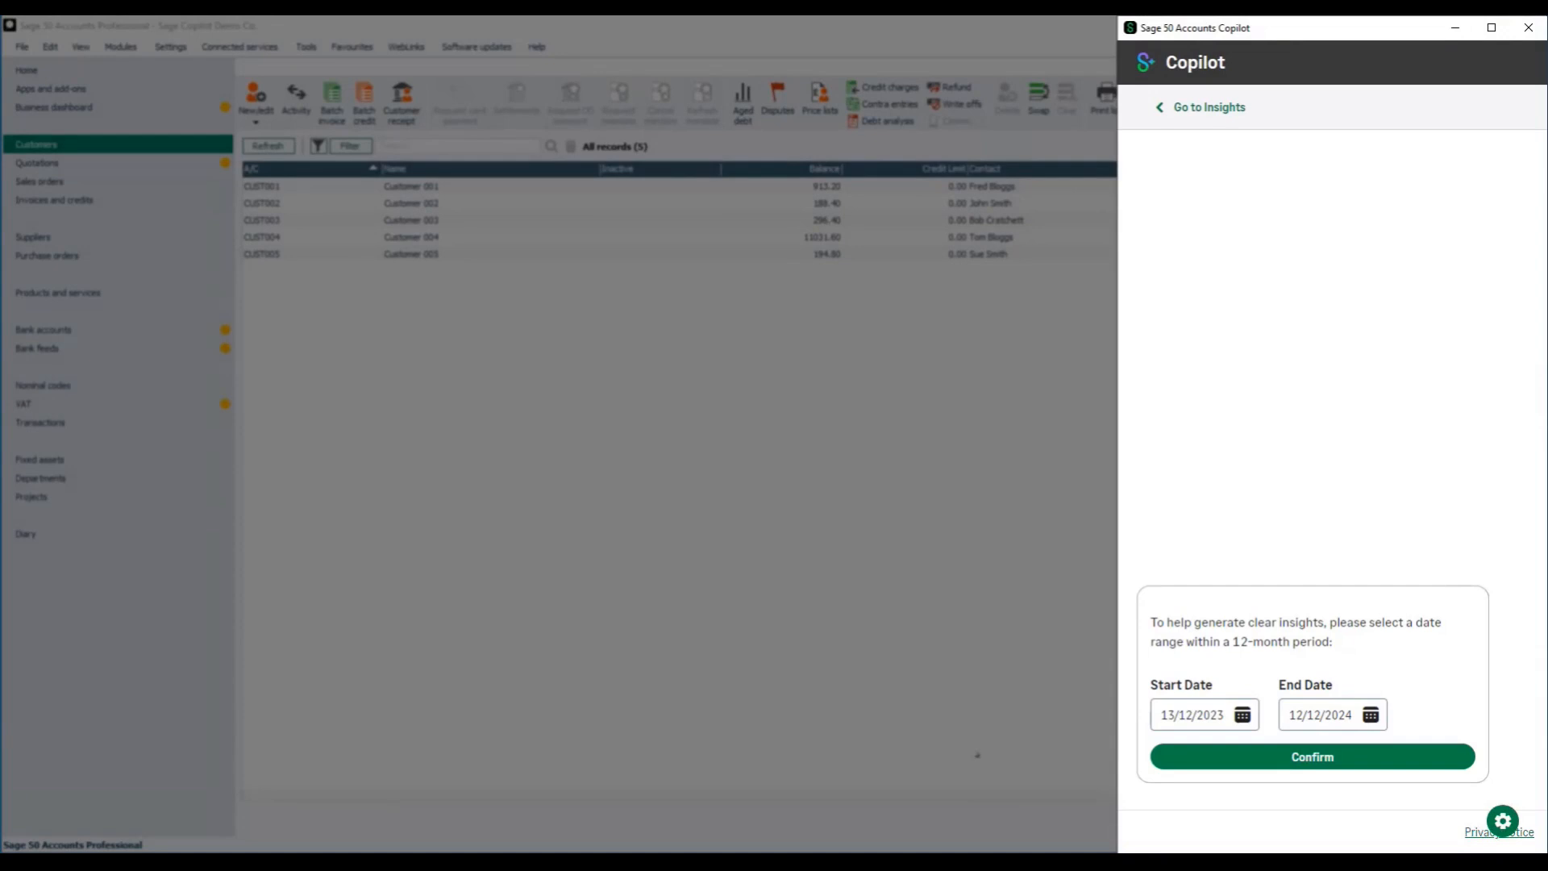
pyautogui.click(1303, 761)
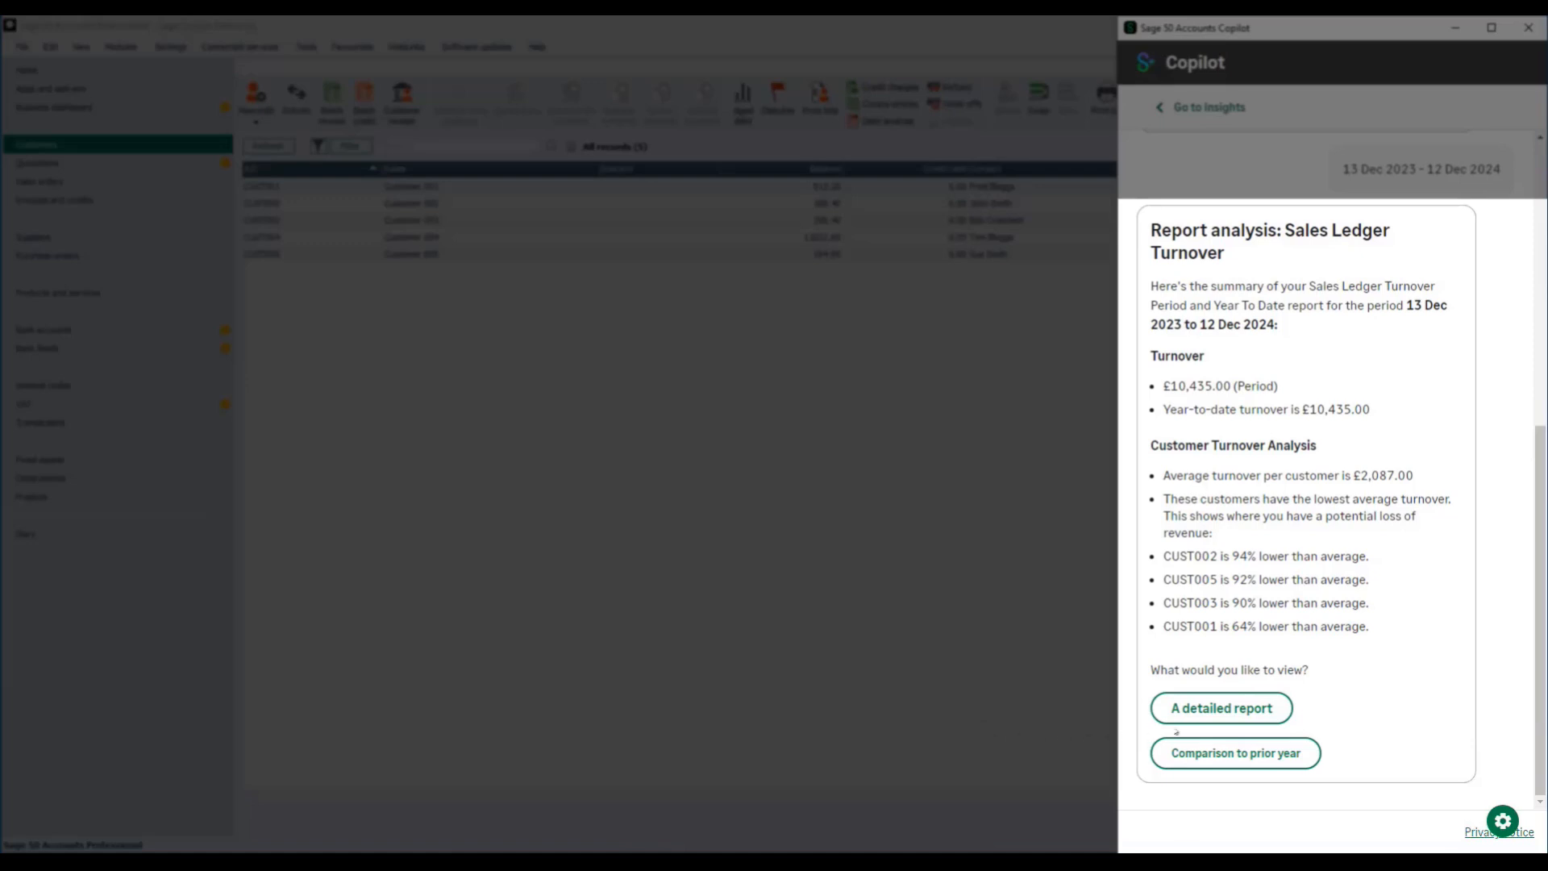
# Generate the detailed Sales Ledger Turnover Period and Year To Date report for 13/12/2023 to 12/12/2024, and close its preview
pyautogui.click(1222, 708)
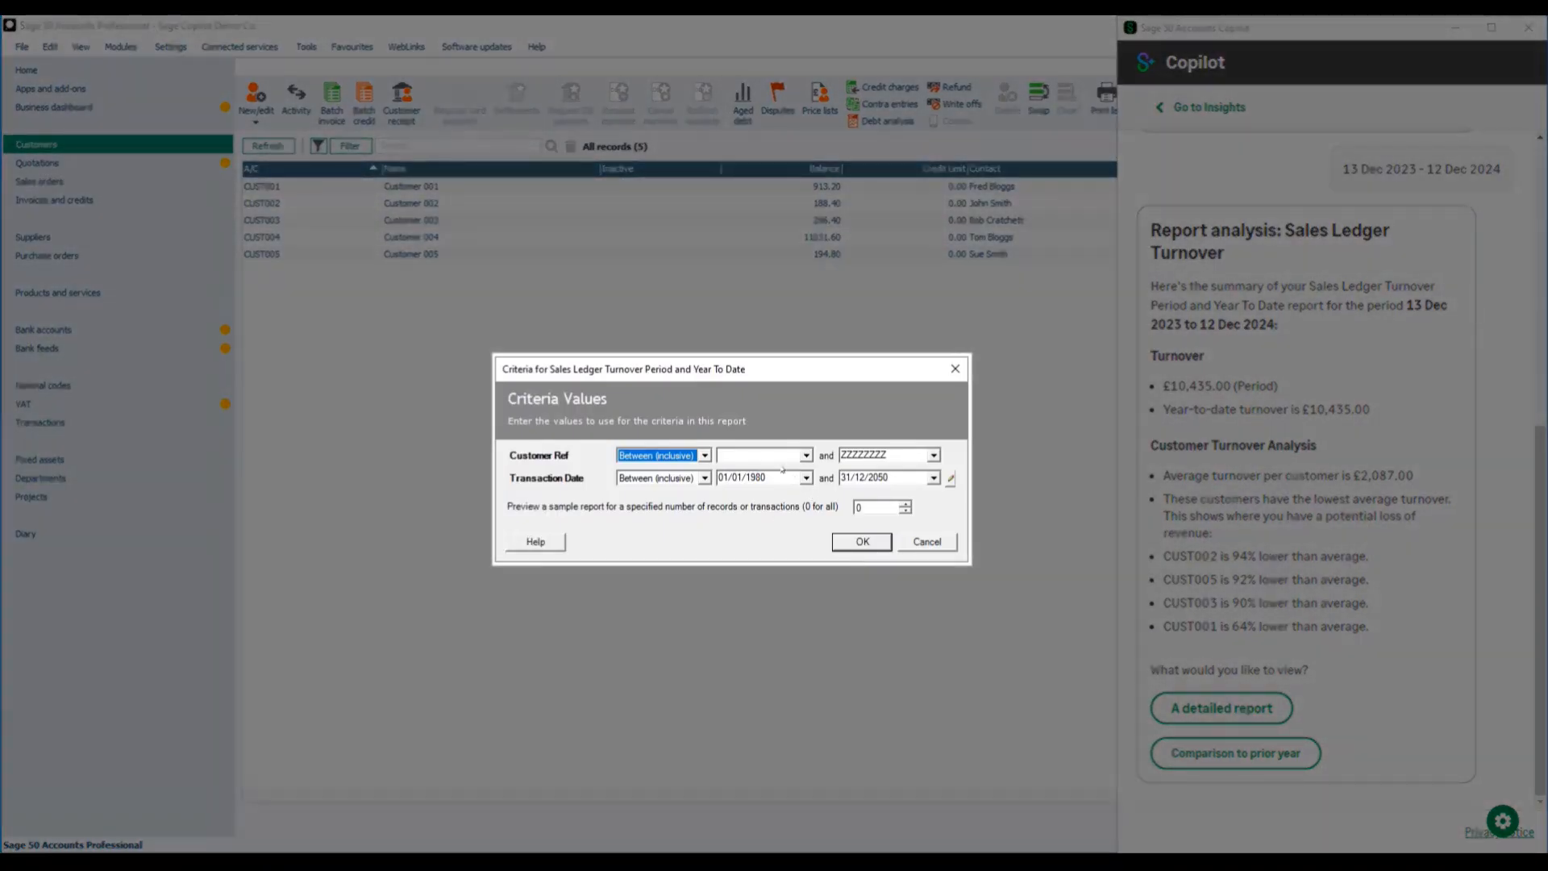
pyautogui.click(779, 478)
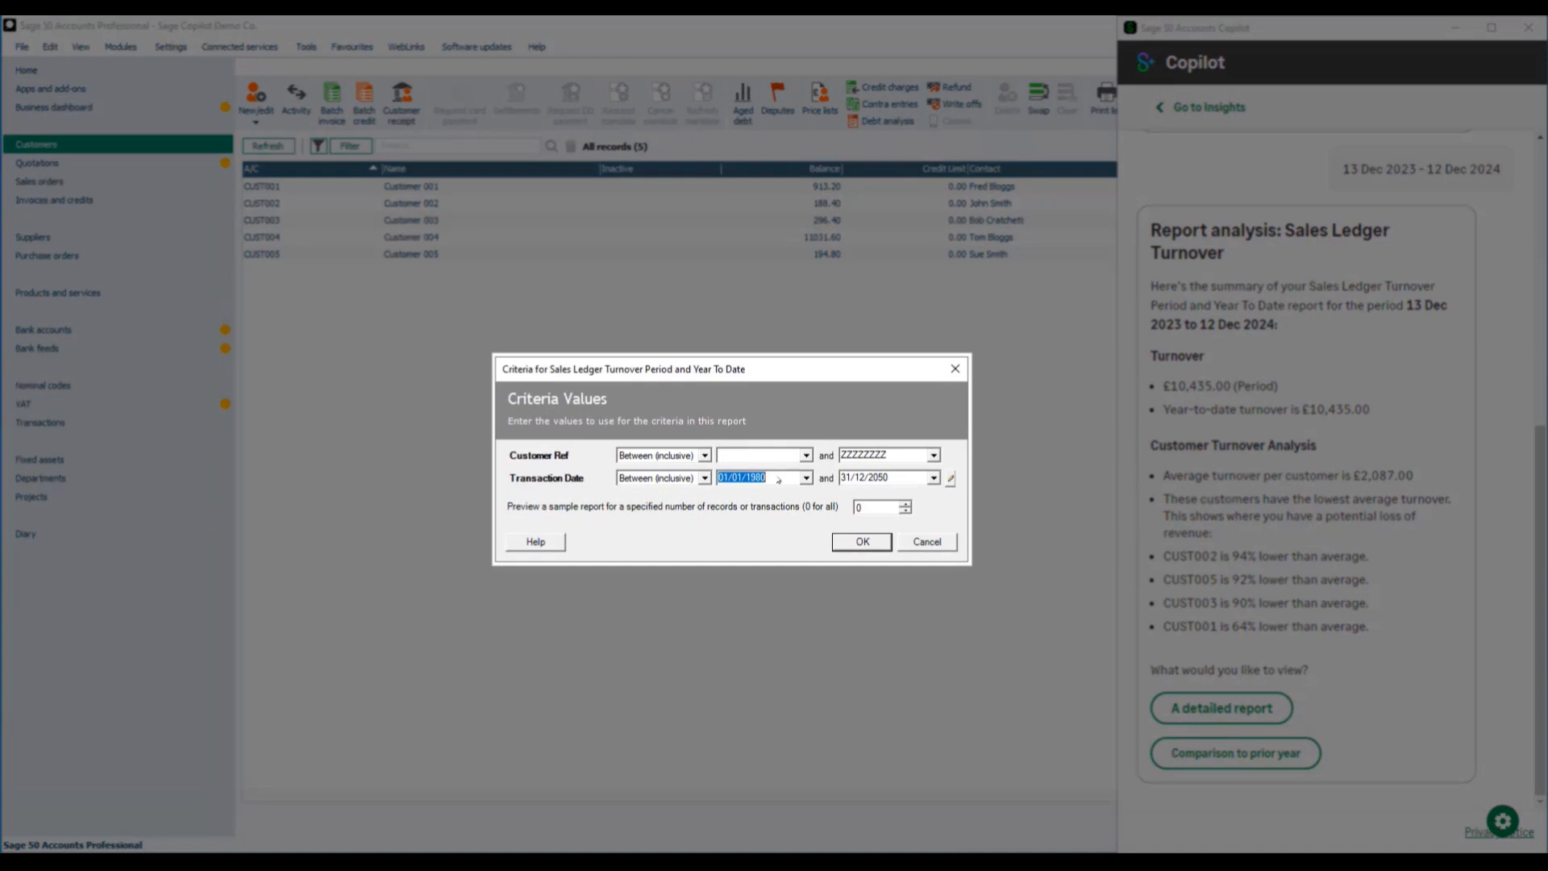
pyautogui.write('131223')
pyautogui.press('Tab')
pyautogui.write('12/12/2024')
pyautogui.press('Tab')
pyautogui.click(886, 551)
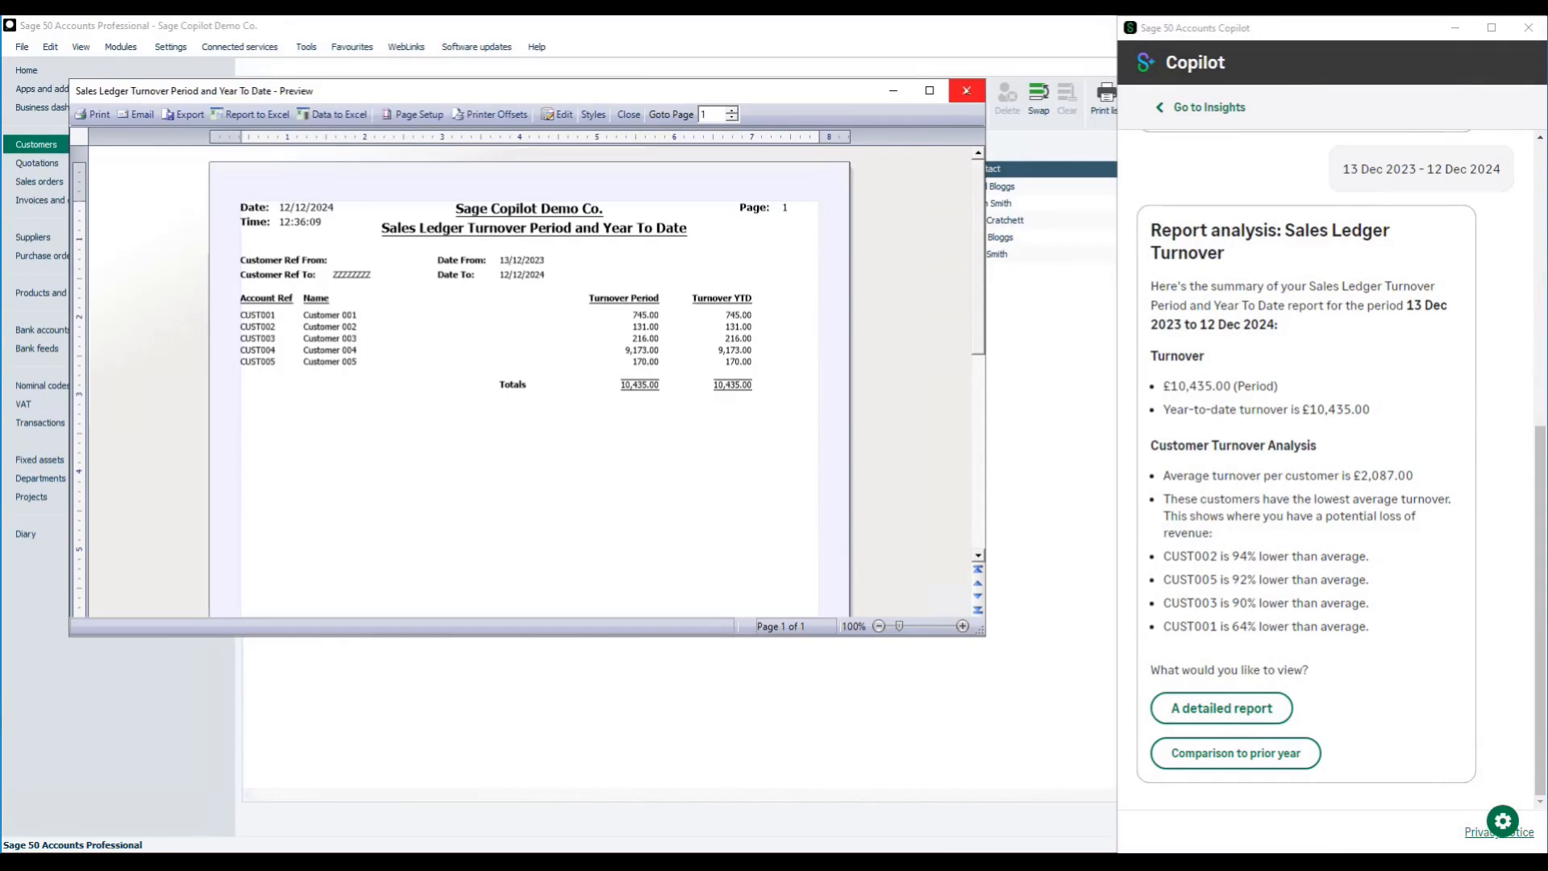
pyautogui.click(966, 90)
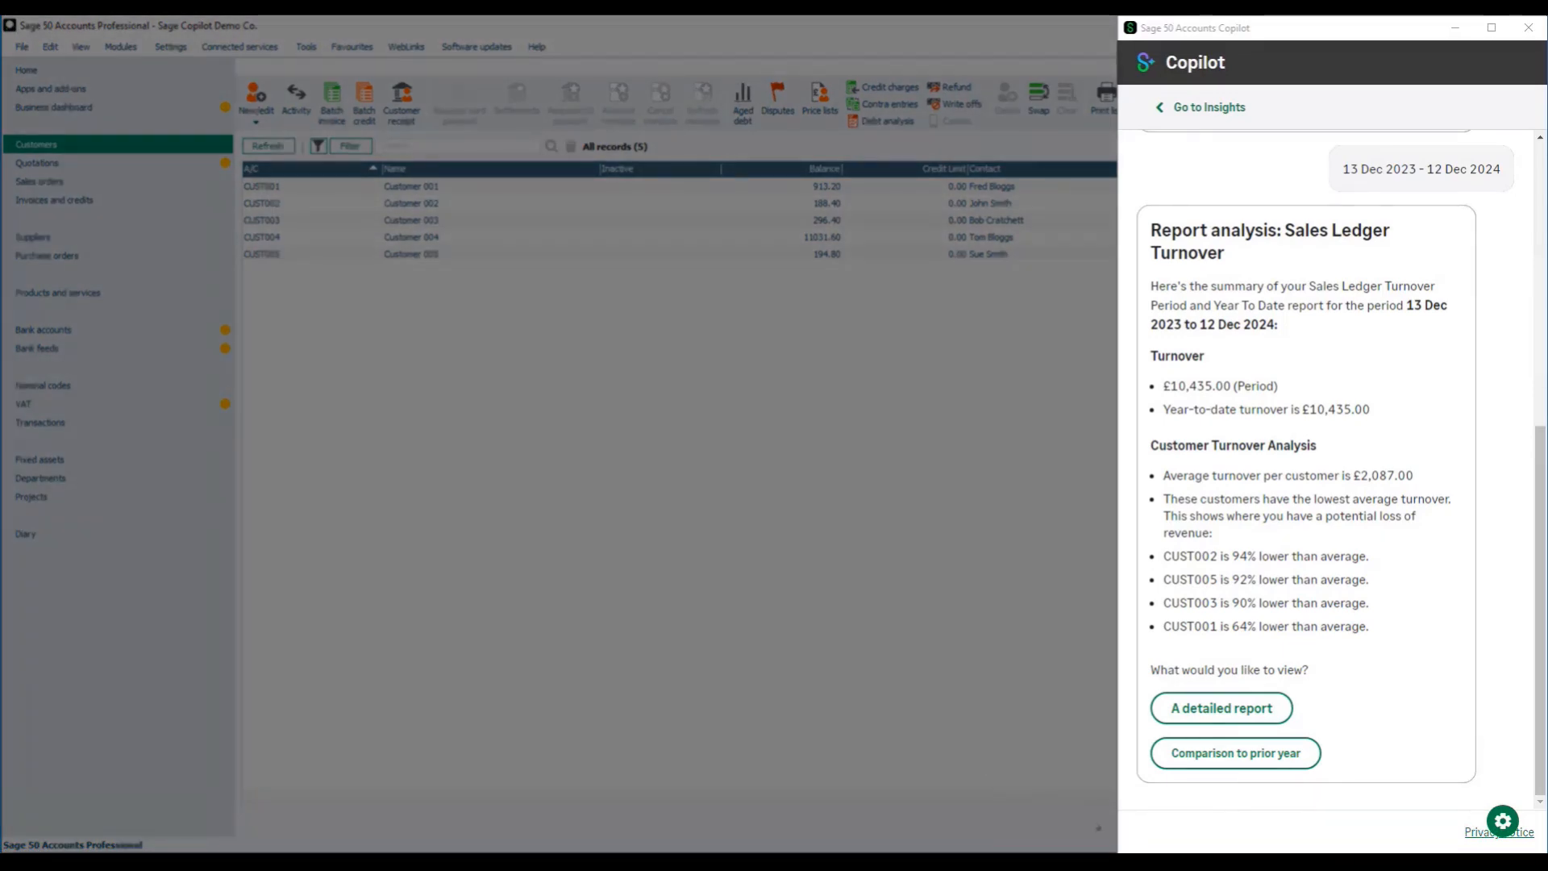
# View Copilot's comparison of the sales ledger turnover to the prior year, and close Copilot
pyautogui.click(1215, 753)
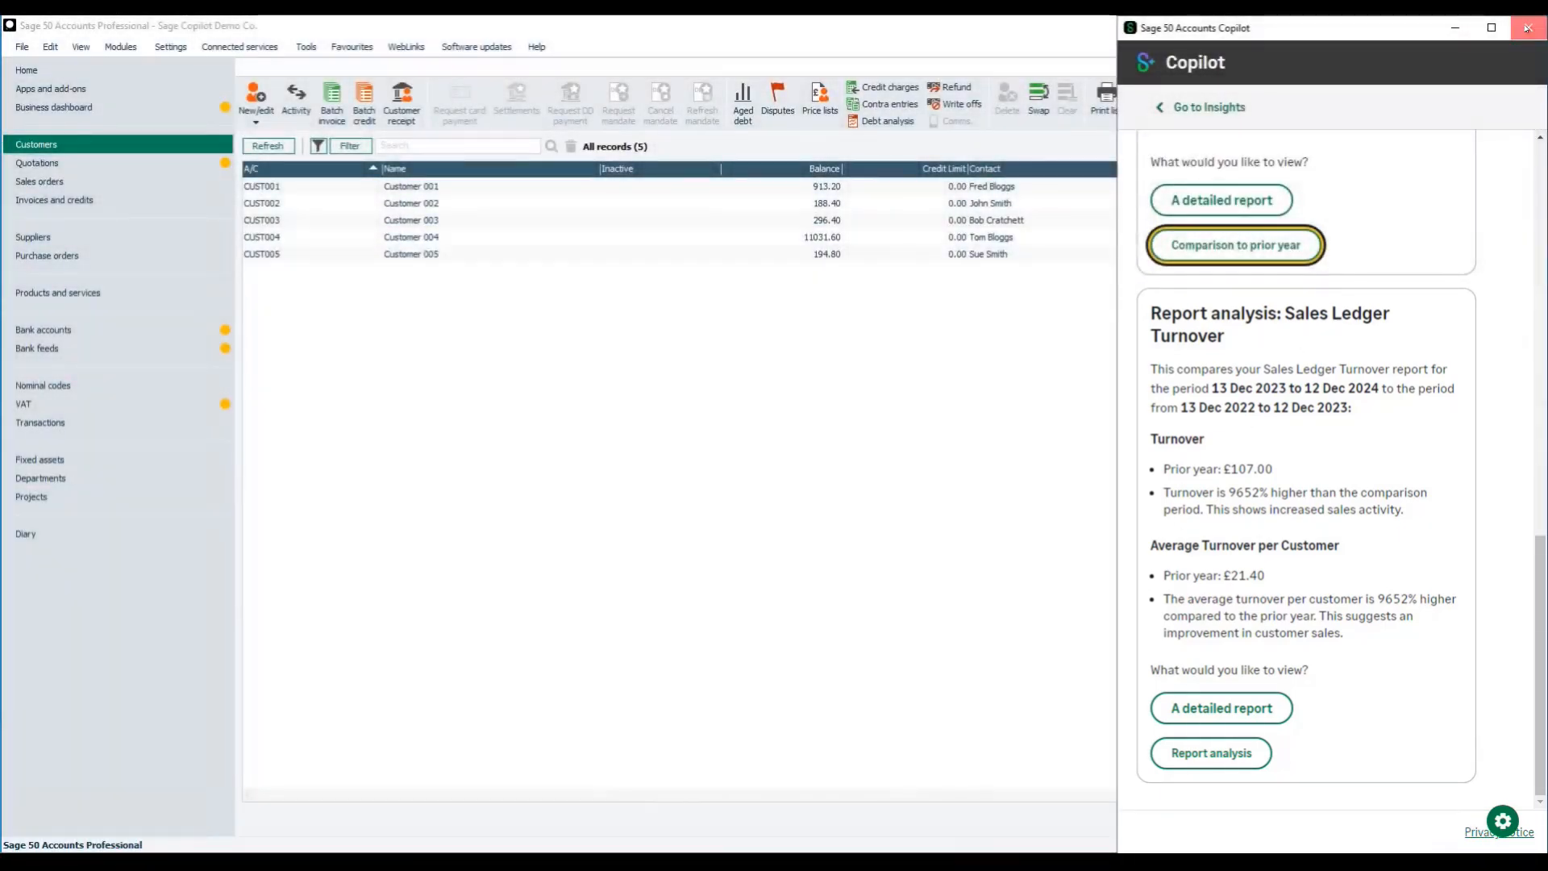
pyautogui.click(1527, 29)
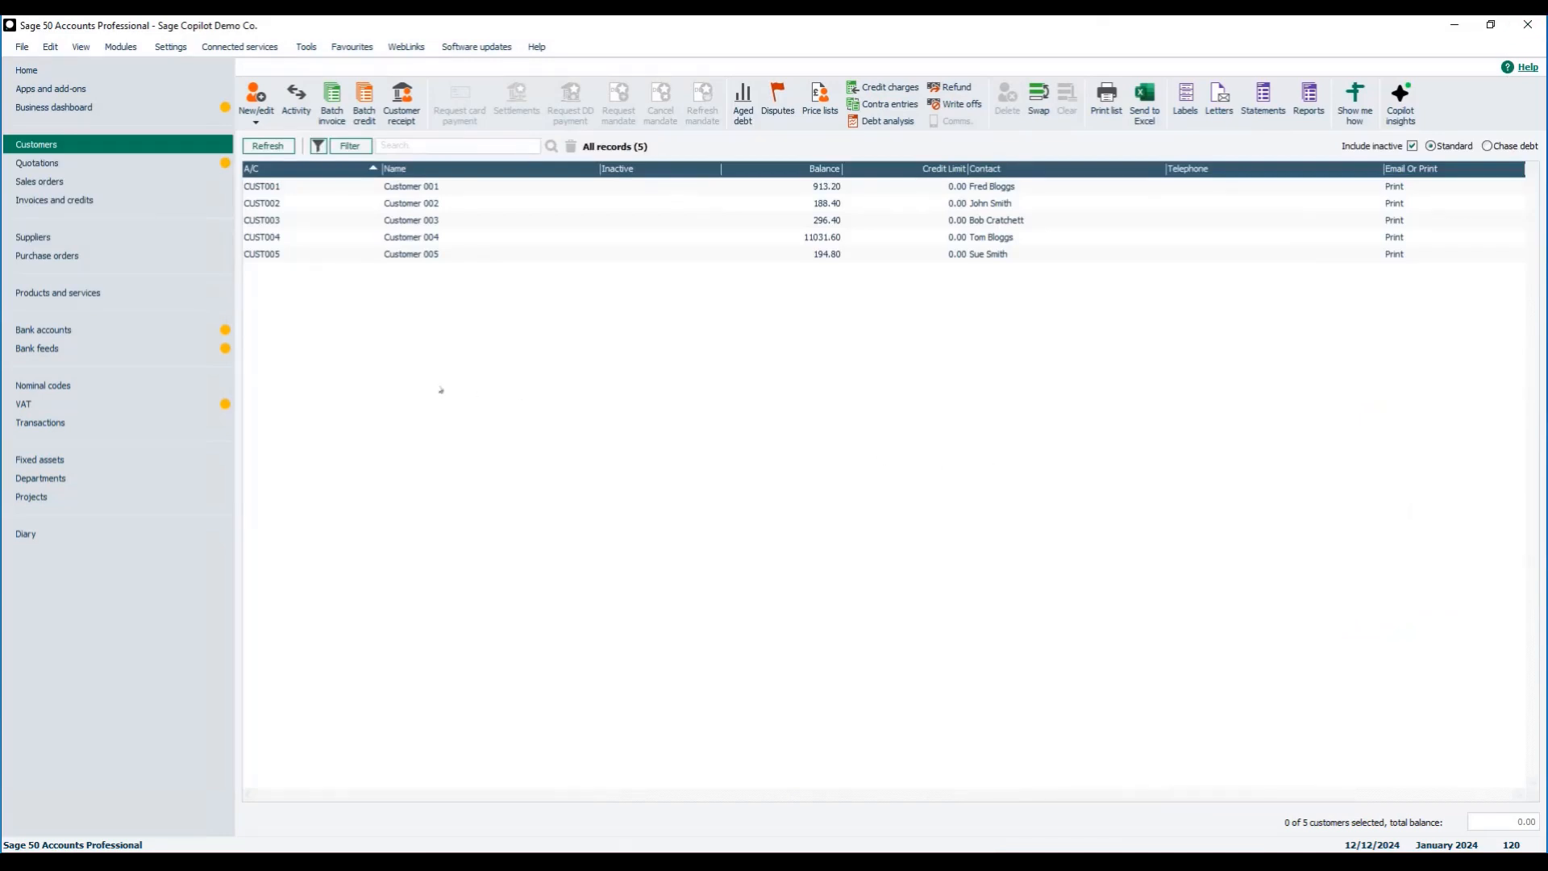
# Open the Copilot insights for suppliers
pyautogui.click(36, 238)
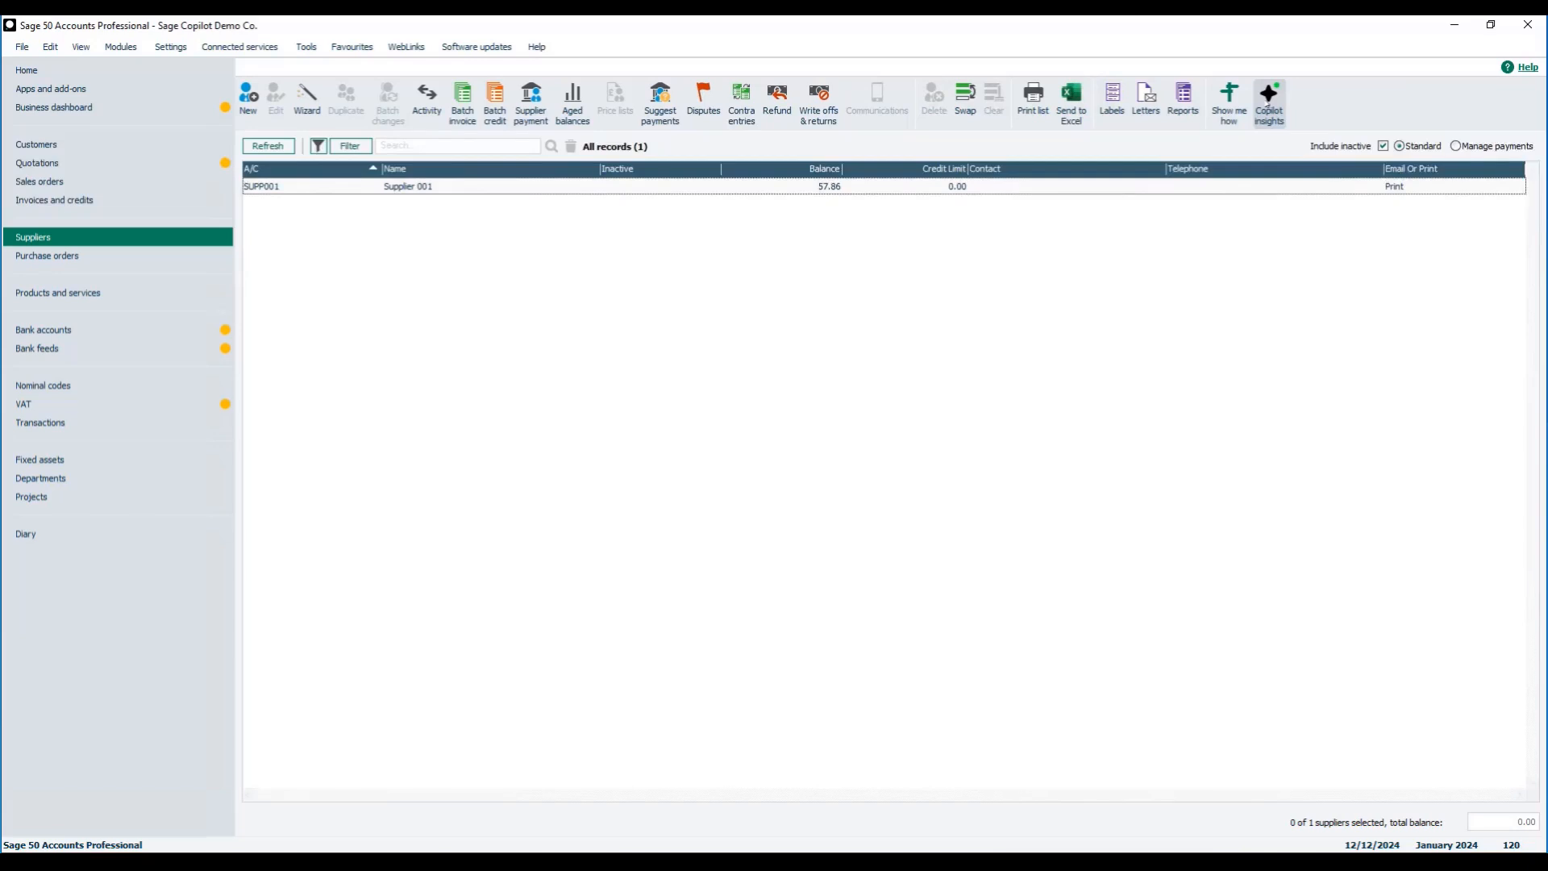
pyautogui.click(1269, 103)
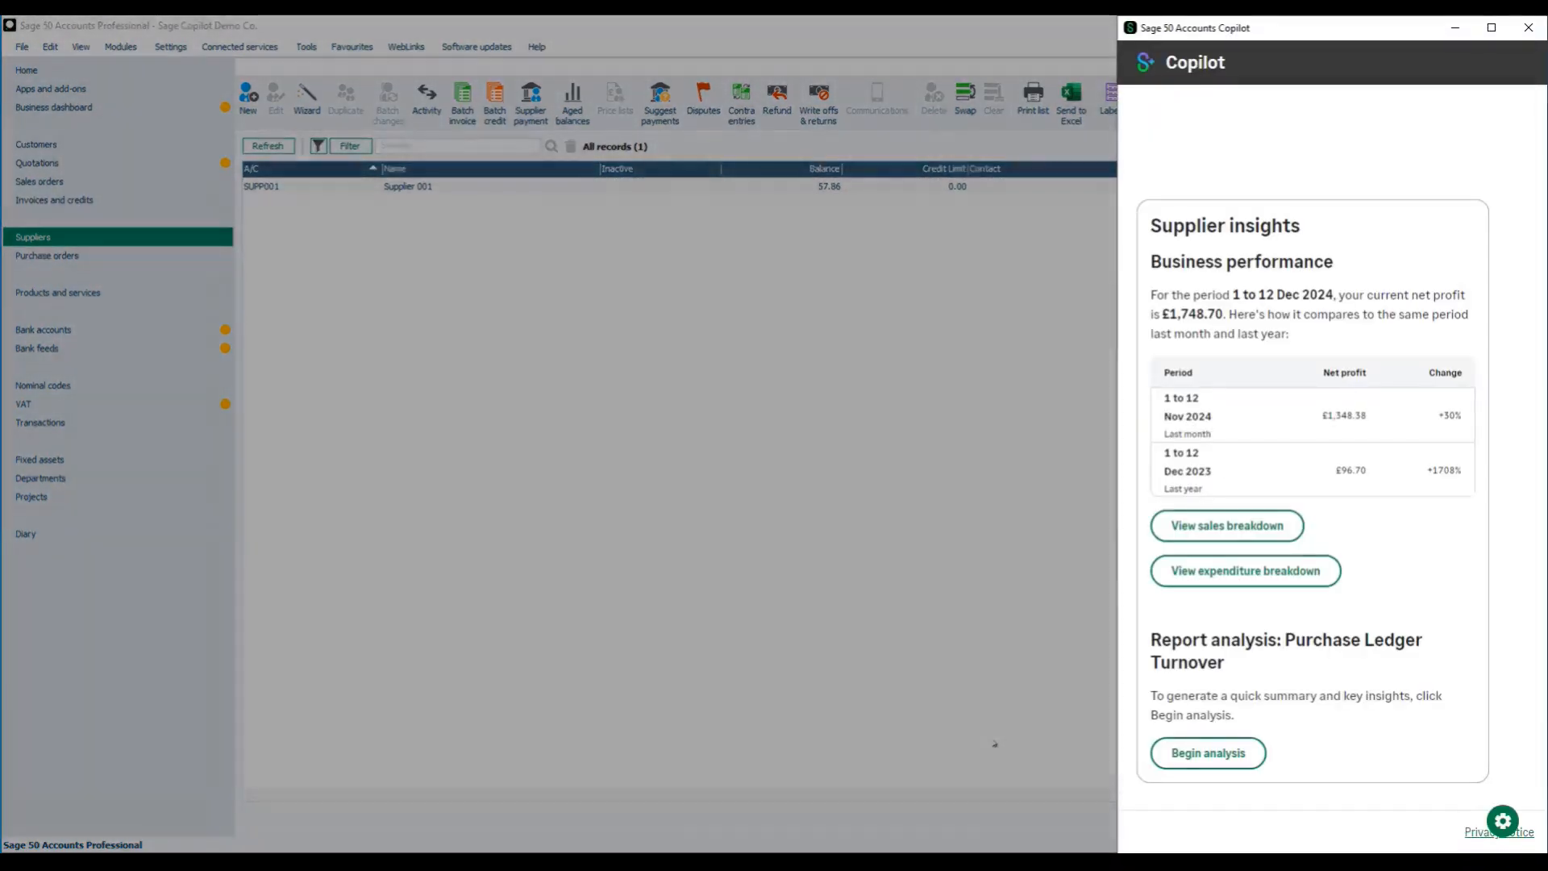